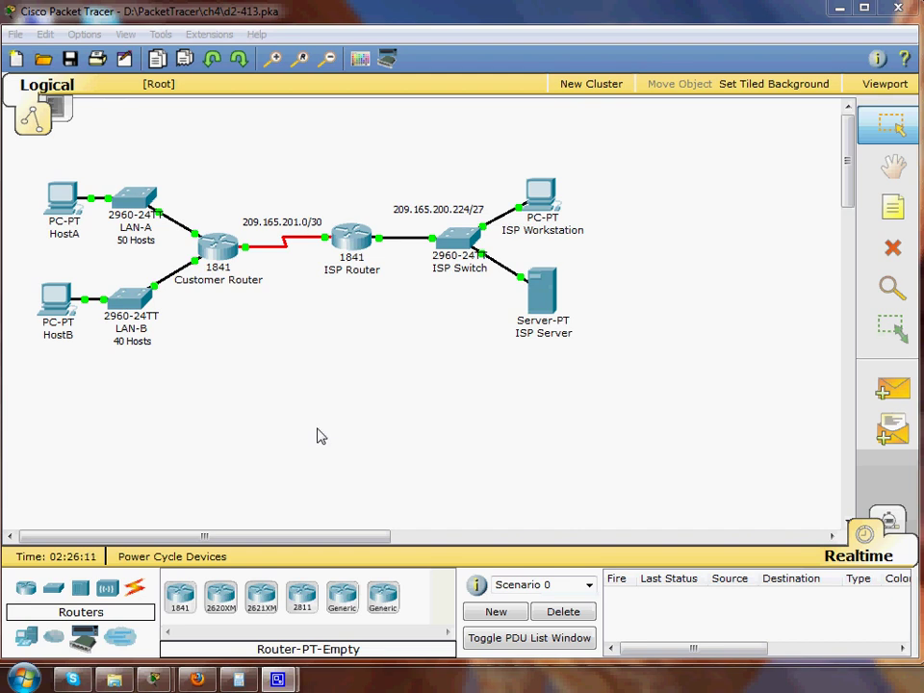
- Read the activity instructions, then bring up the Customer Router's FastEthernet0/0 settings
click(154, 680)
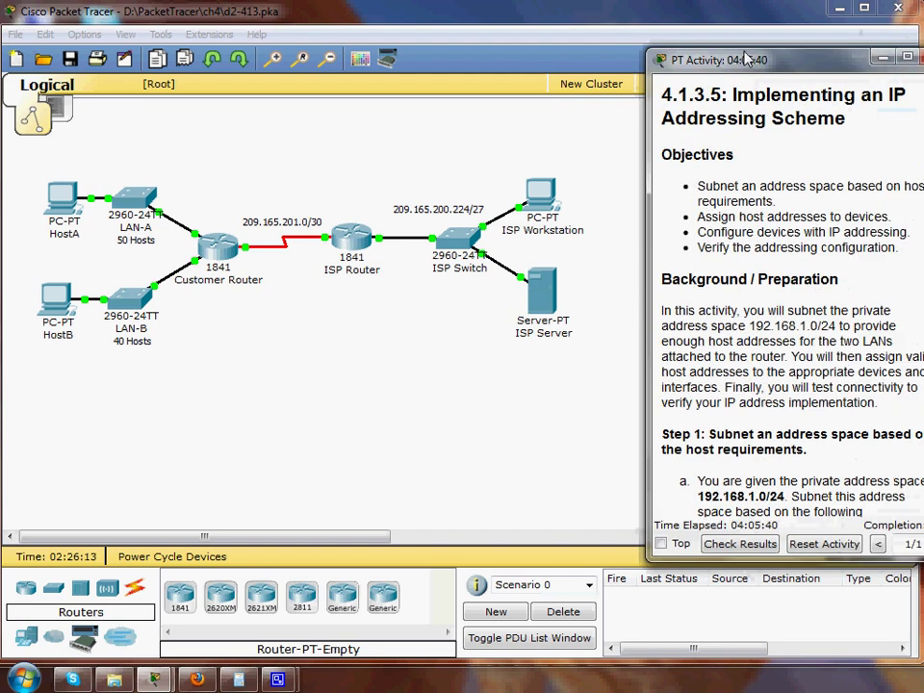
drag(702, 29, 531, 29)
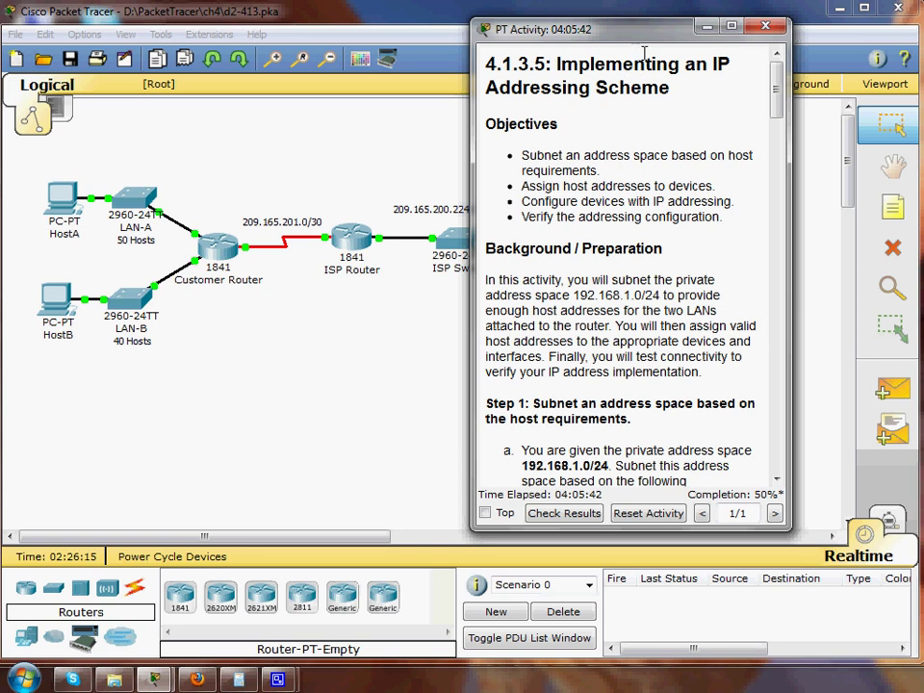
click(708, 33)
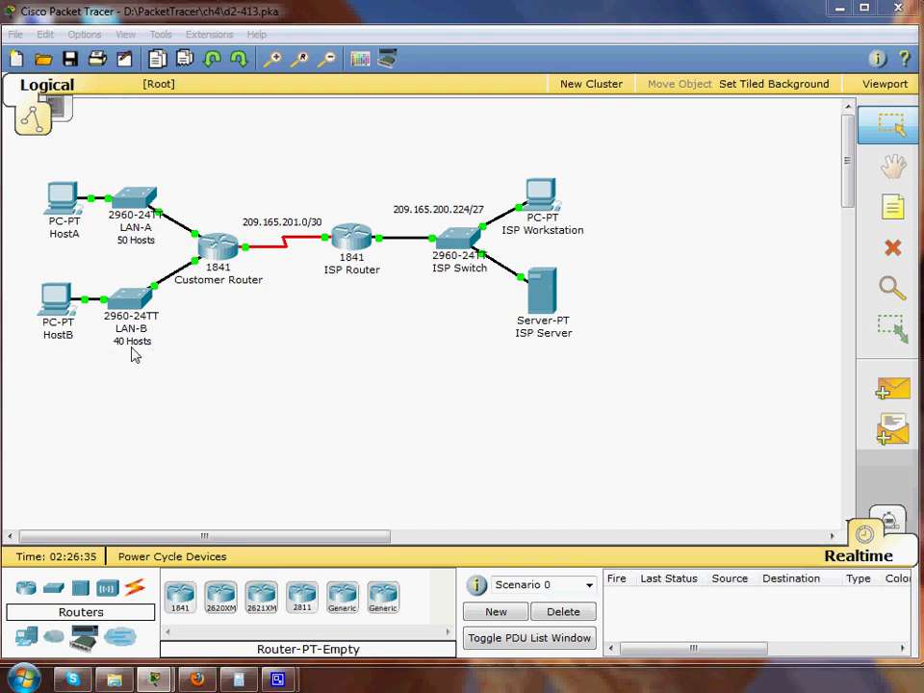
click(218, 248)
click(171, 301)
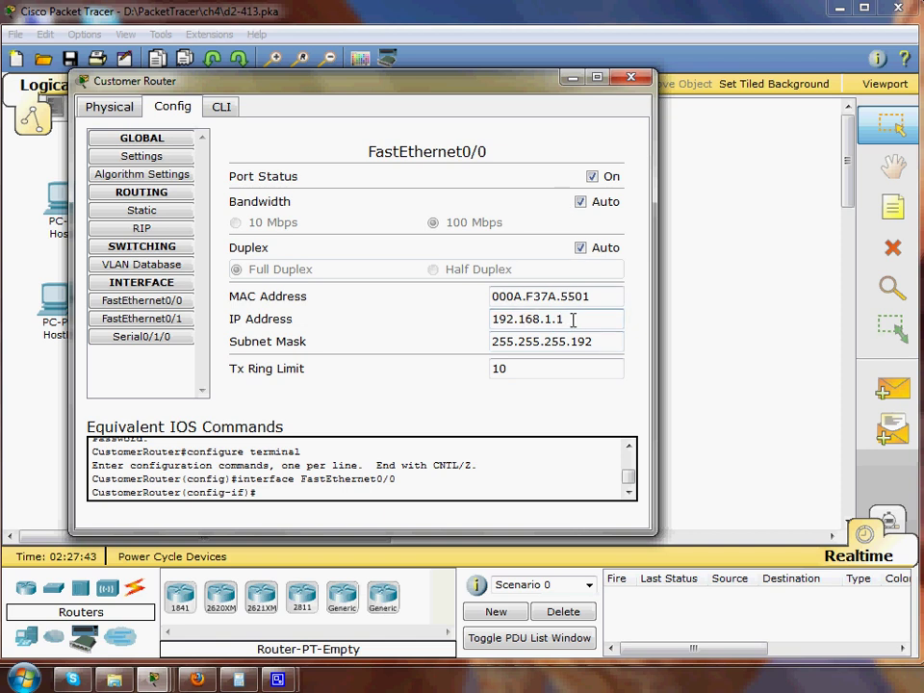
- Try 192.168.1.63 on FastEthernet0/1 and dismiss the disallowed-address error
click(631, 77)
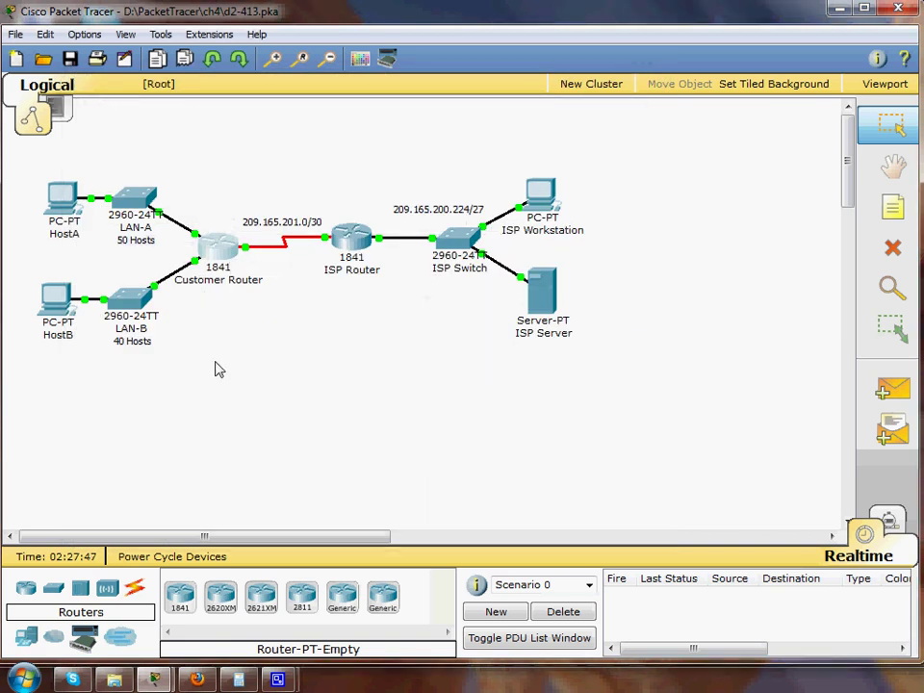
click(219, 255)
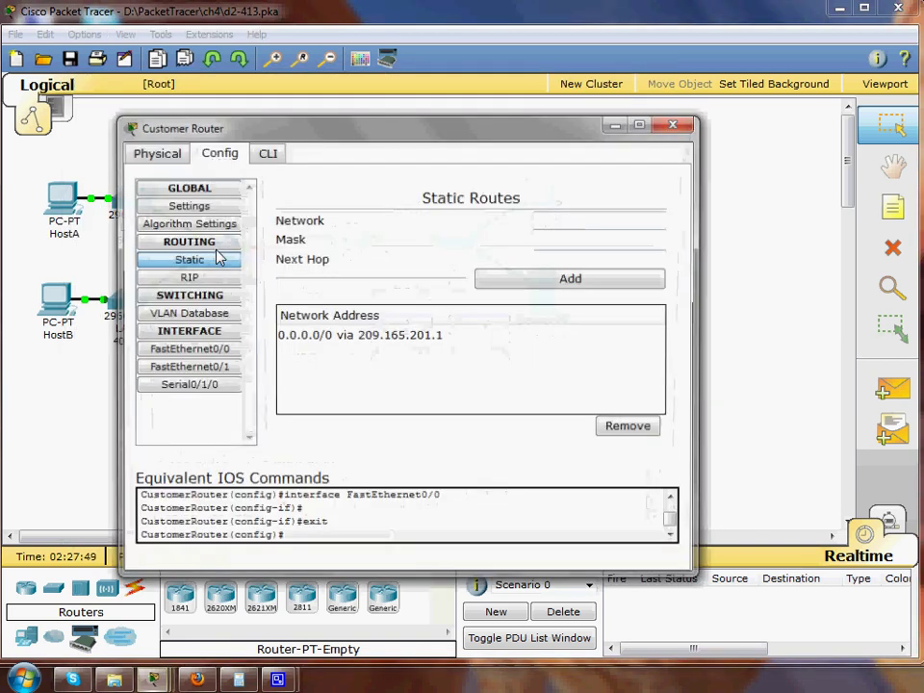
click(183, 366)
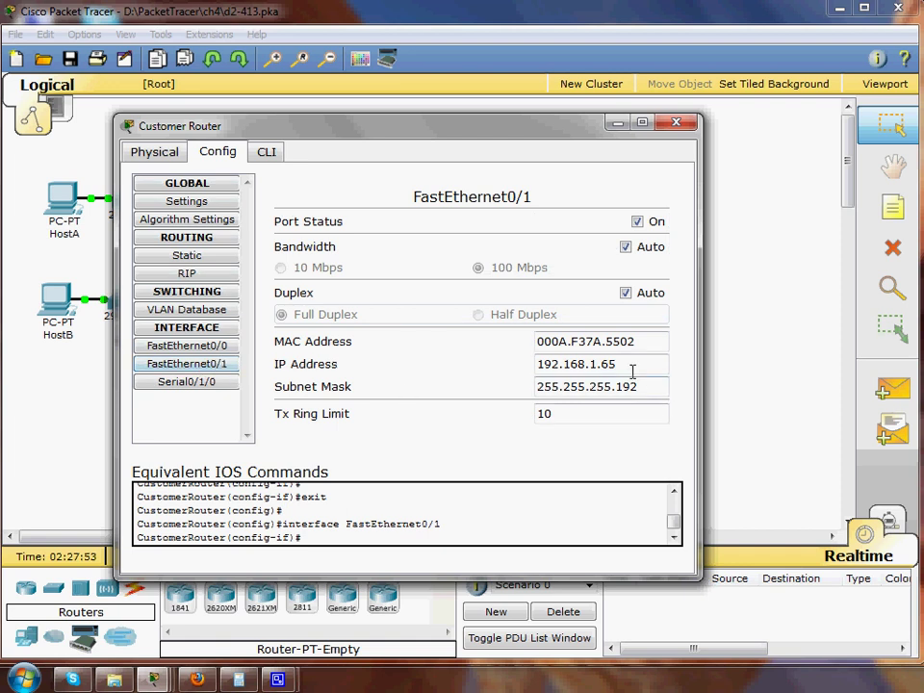
click(601, 366)
click(618, 366)
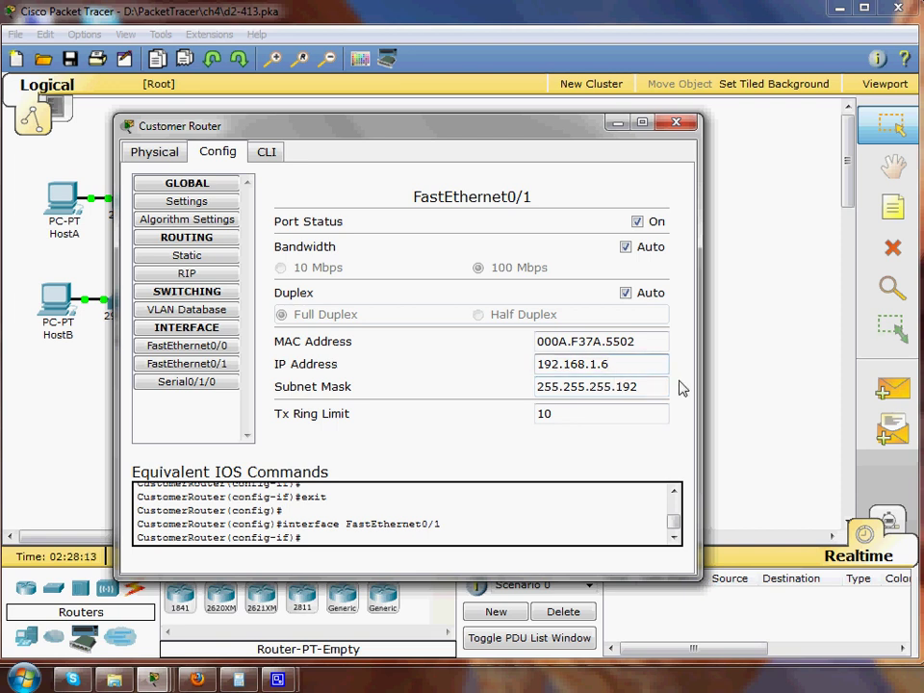
text(192.168.1.63)
click(570, 386)
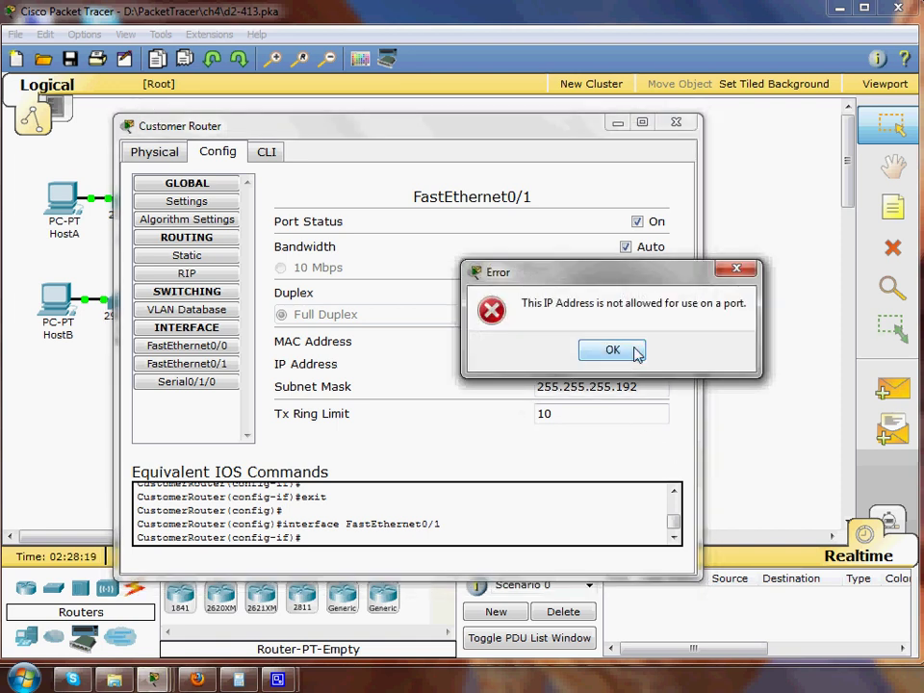
click(612, 350)
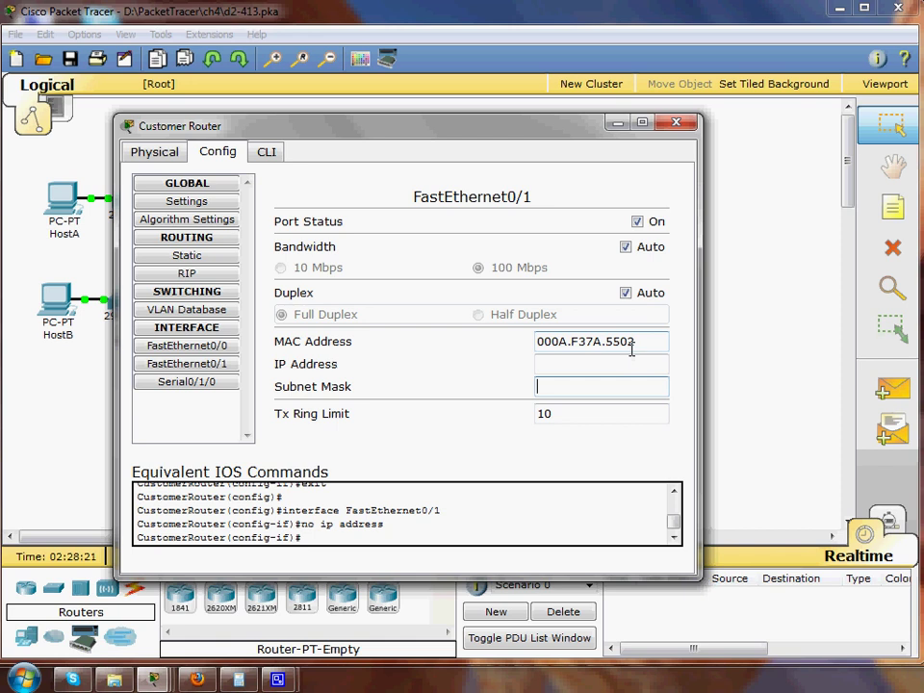
- Give FastEthernet0/1 192.168.1.65 with the auto-filled 255.255.255.192 mask
click(621, 364)
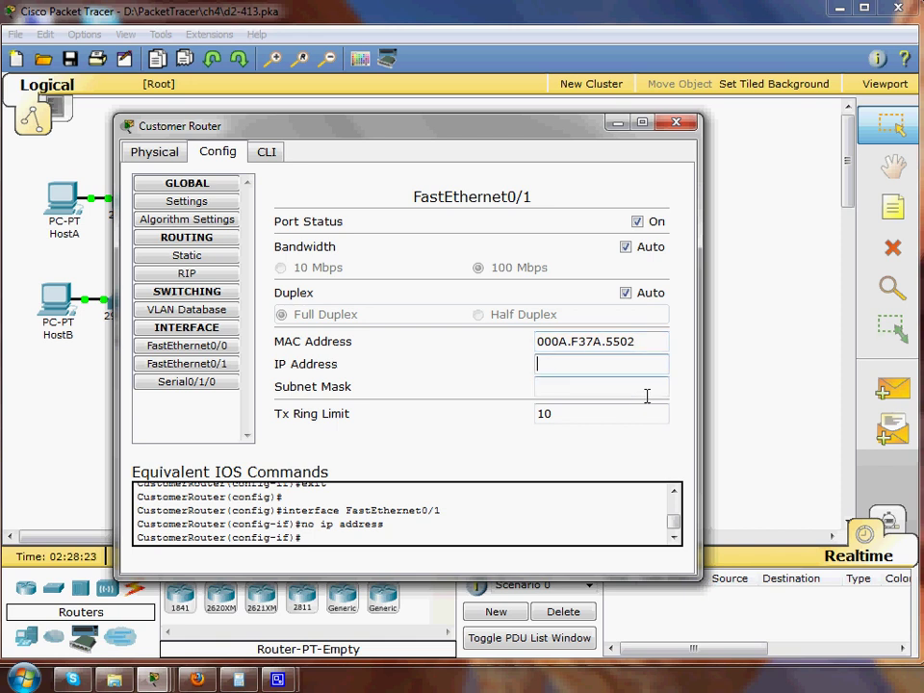
text(192.168.)
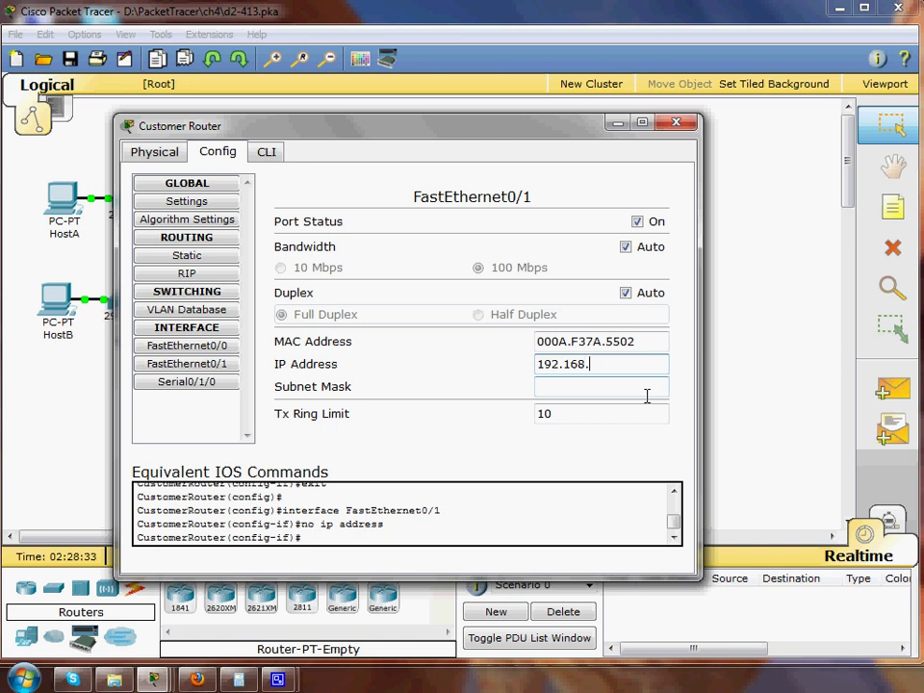
text(1.65)
click(604, 388)
text(255.255.255.192)
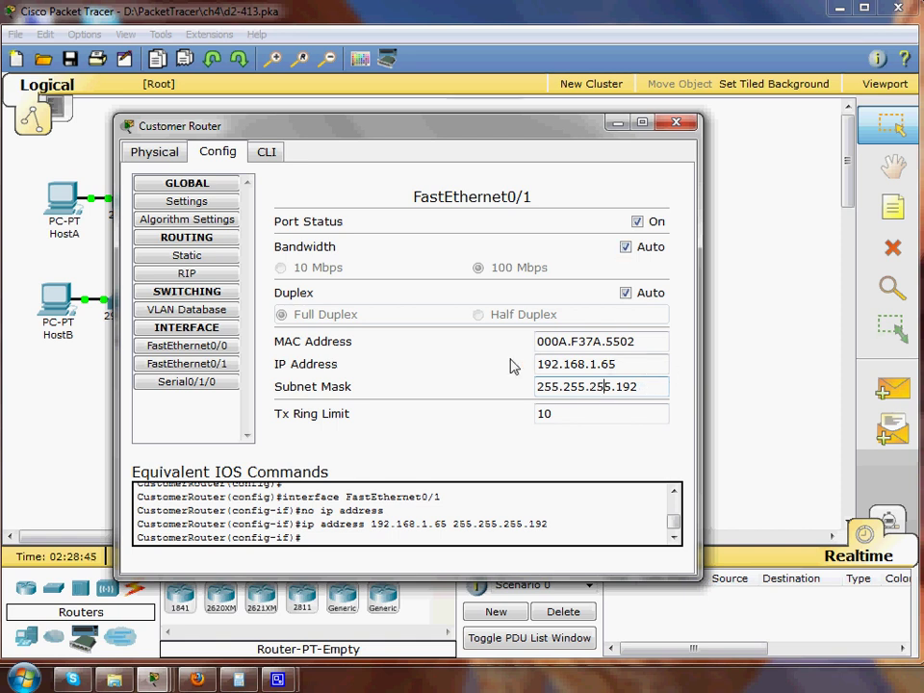
click(676, 122)
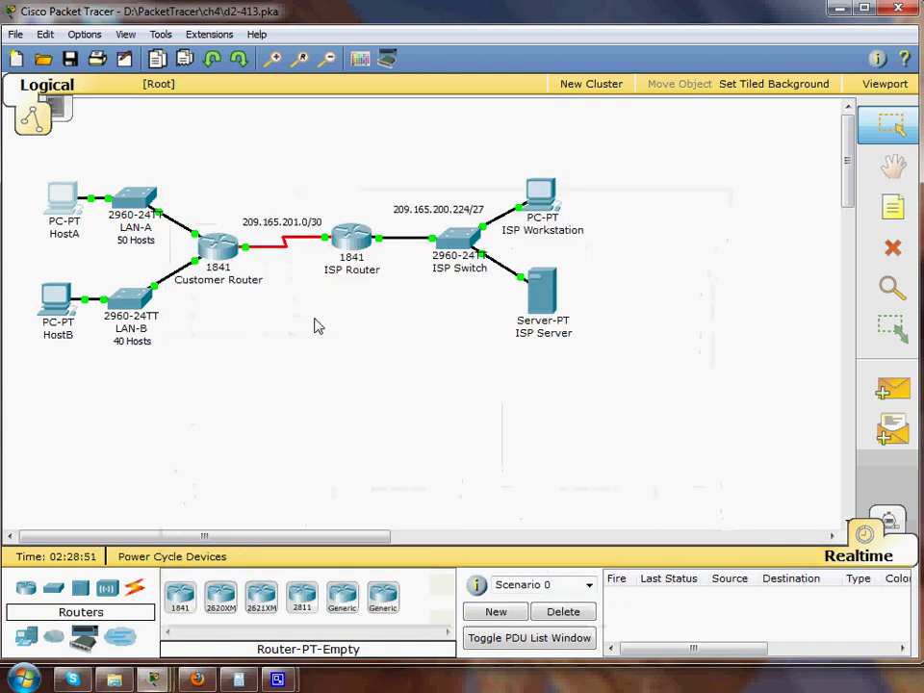
- Find HostA's and HostB's Config tabs locked, then open HostA's Desktop applications
click(65, 202)
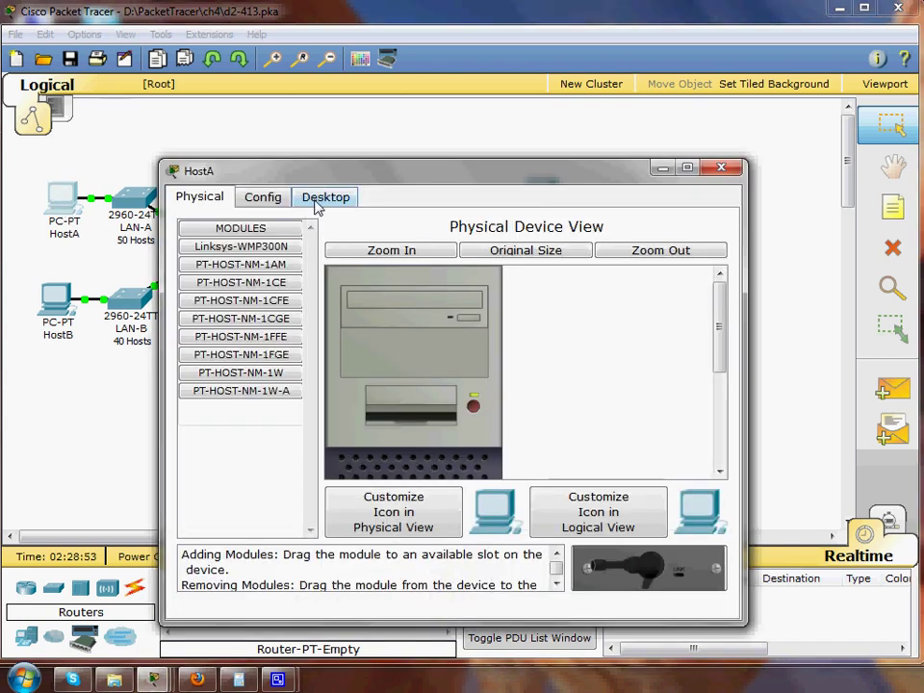
click(263, 196)
click(456, 358)
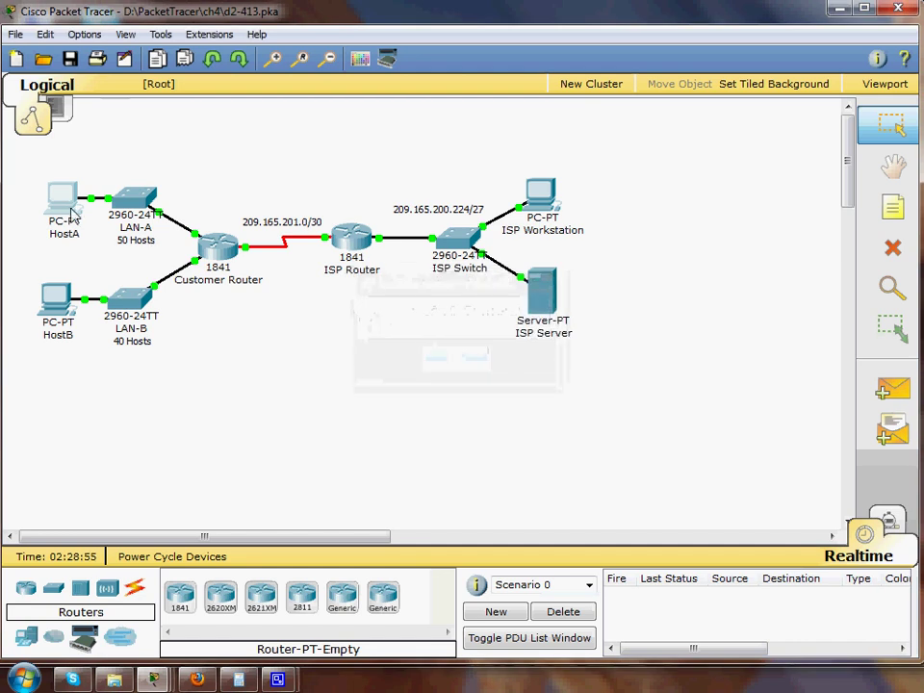
click(63, 202)
click(327, 196)
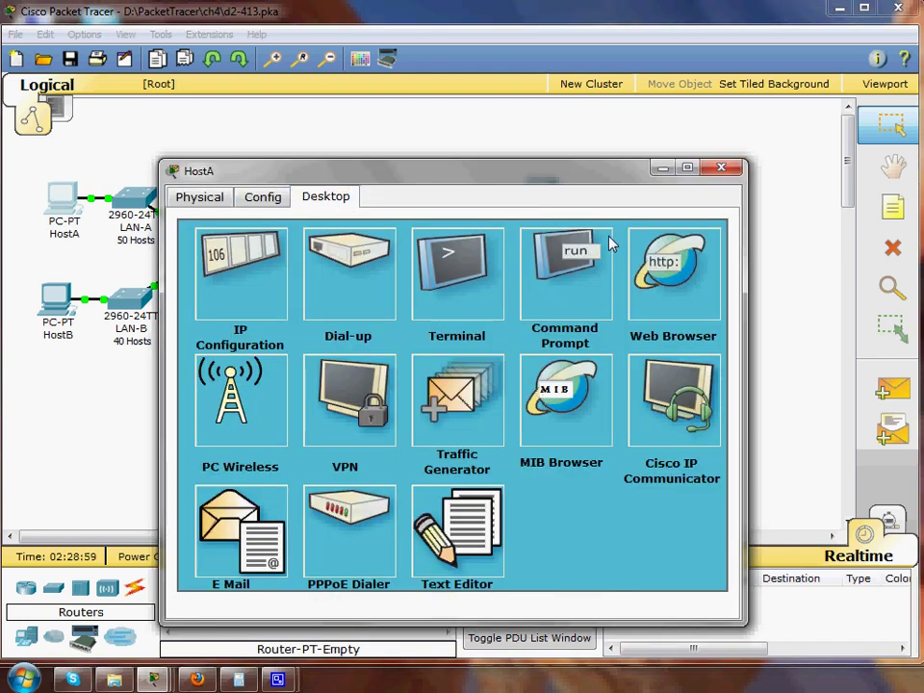
click(278, 203)
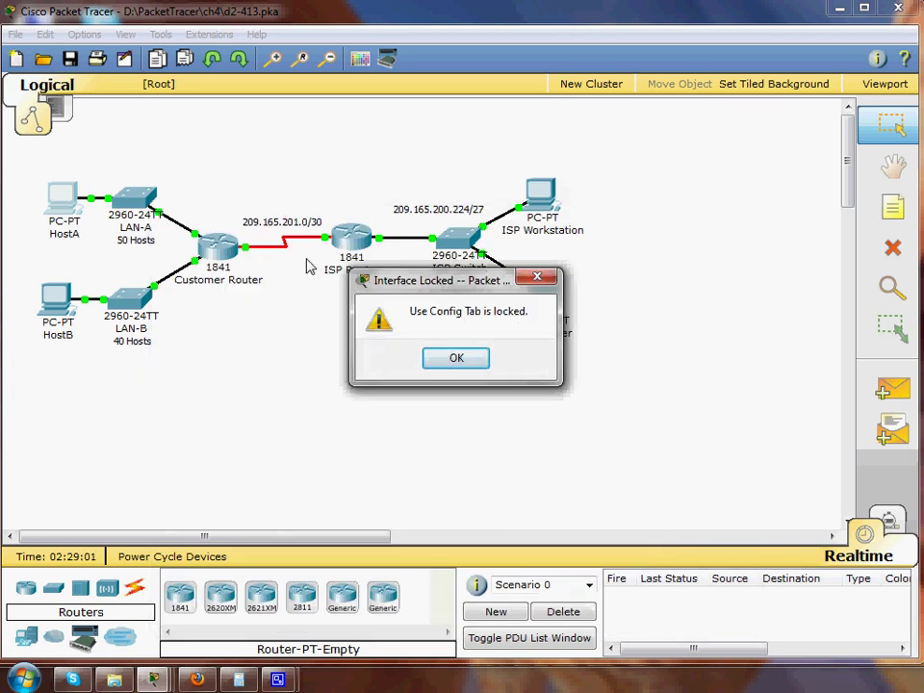
click(456, 357)
click(50, 306)
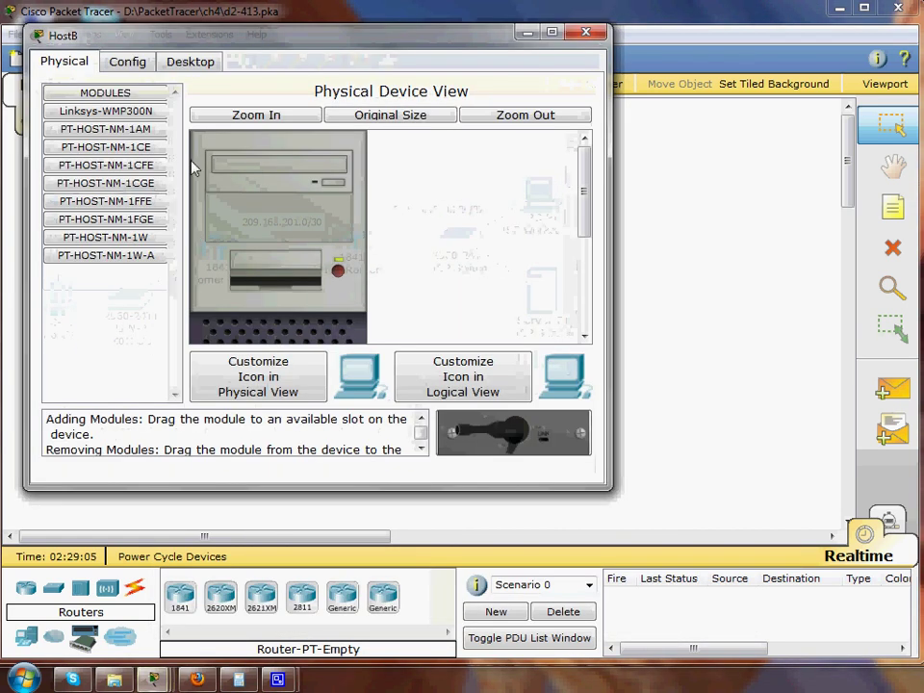
click(133, 62)
click(456, 357)
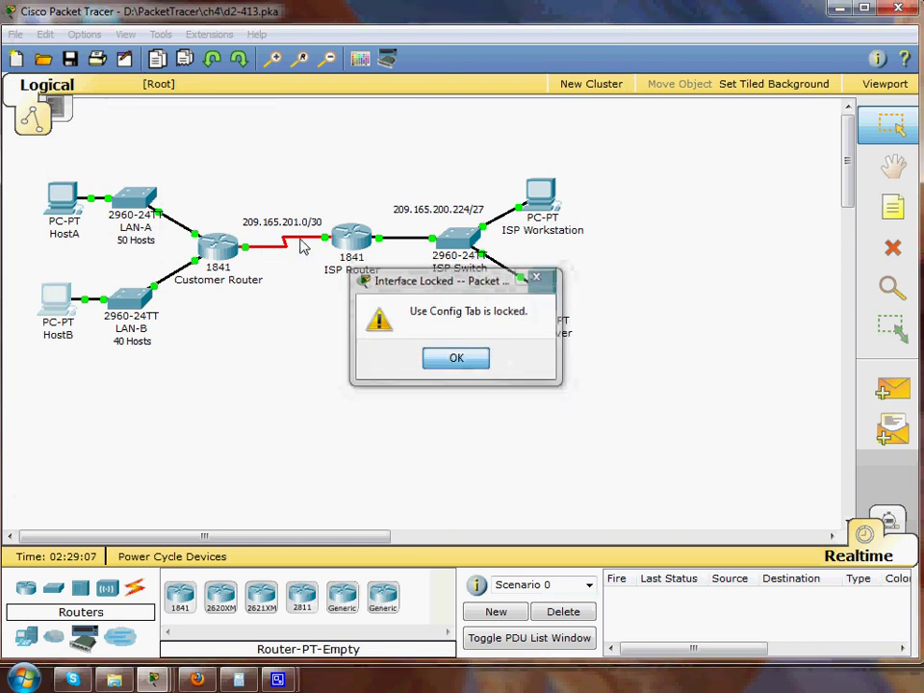
click(56, 199)
click(349, 200)
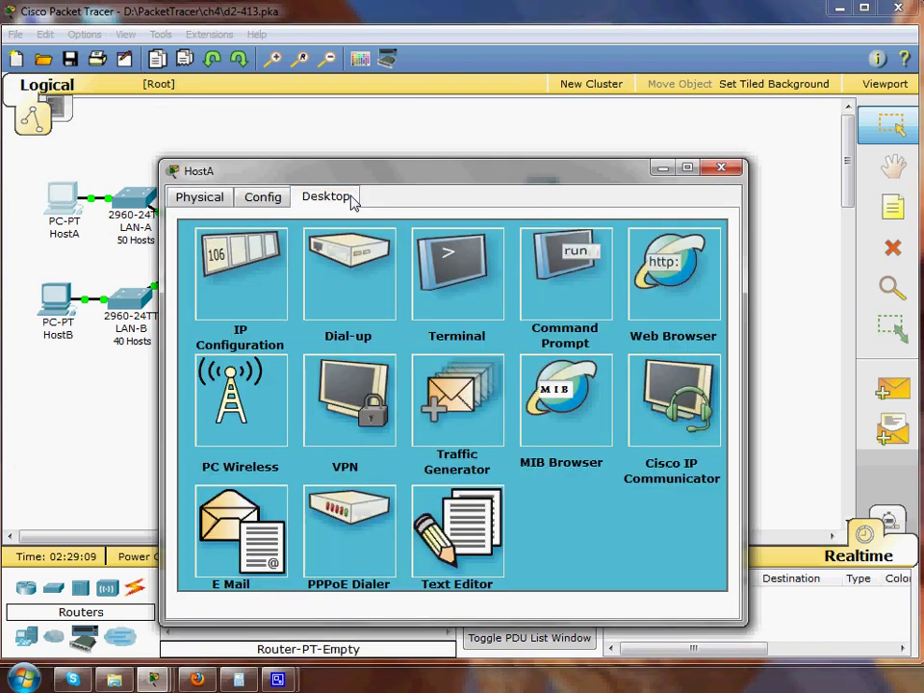
- Enter HostA's IP 192.168.1.2, mask 255.255.255.192 and gateway 192.168.1.1
click(263, 266)
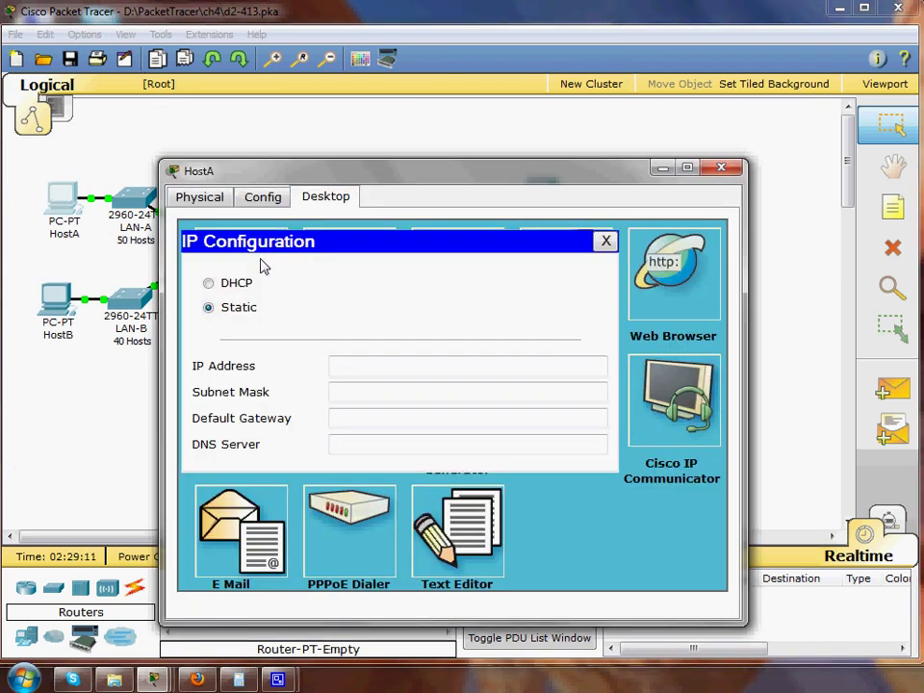
click(359, 364)
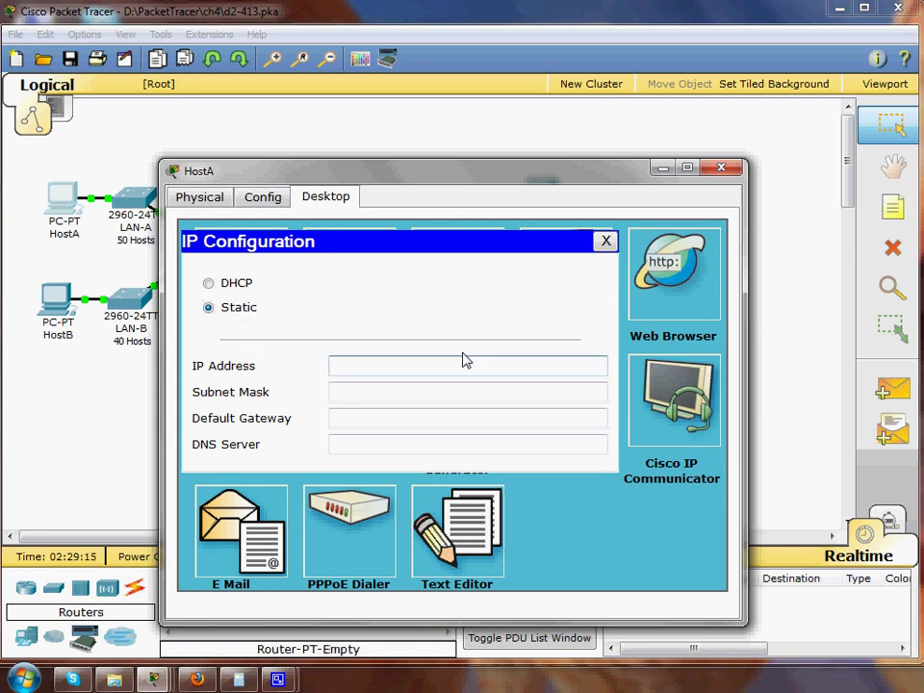
text(192.168.1.2)
key(Tab)
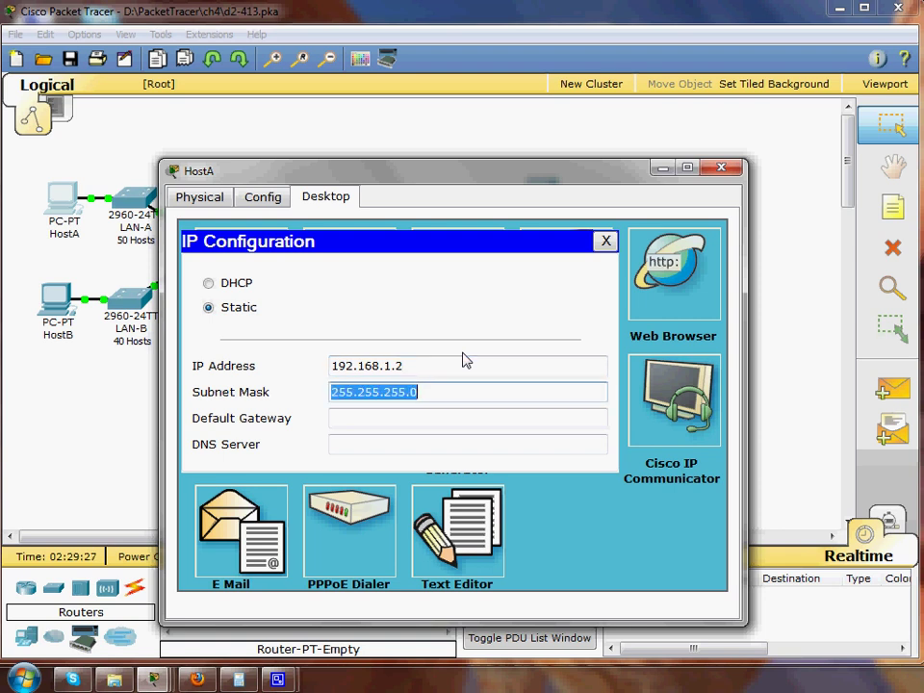
key(End)
key(BackSpace)
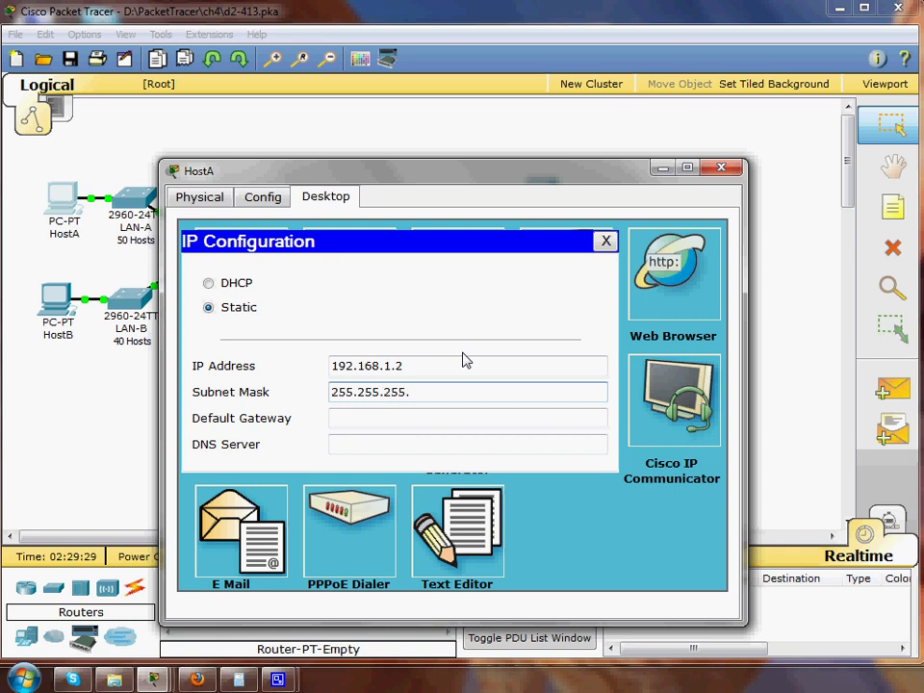
text(192)
key(Tab)
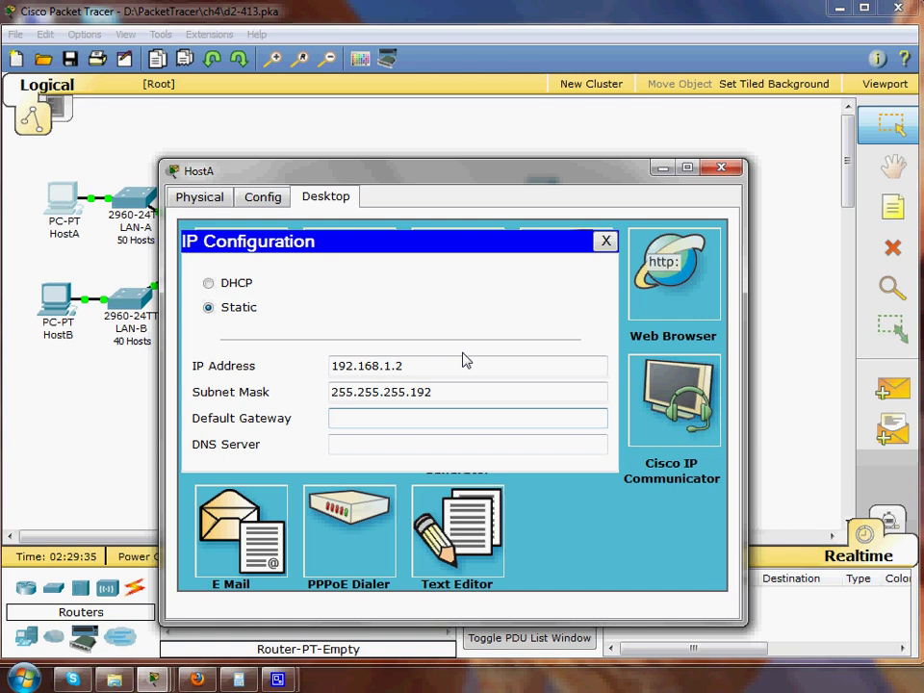
text(192.168.1.1)
key(Tab)
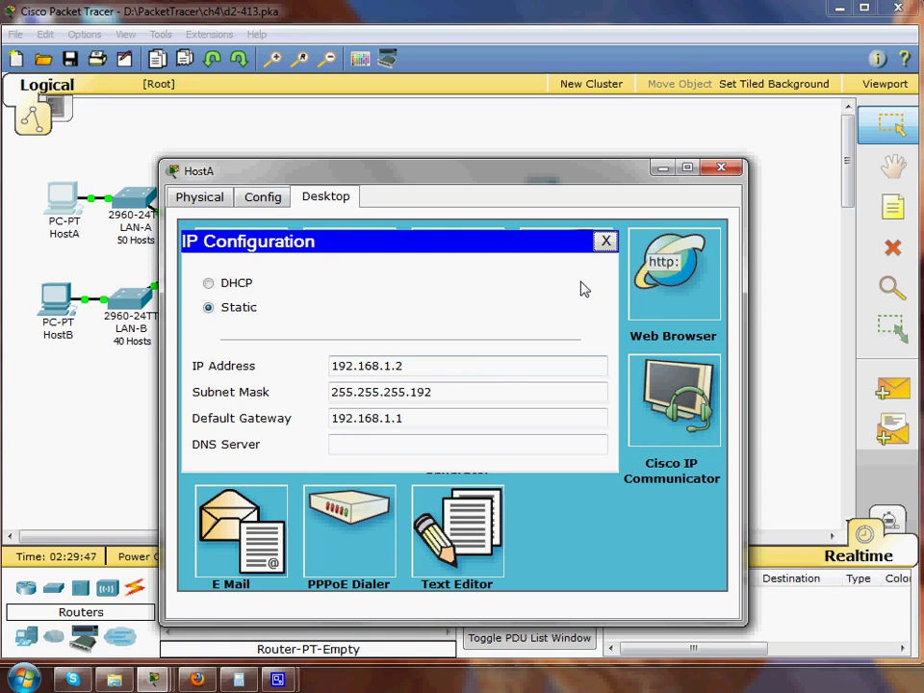
click(605, 240)
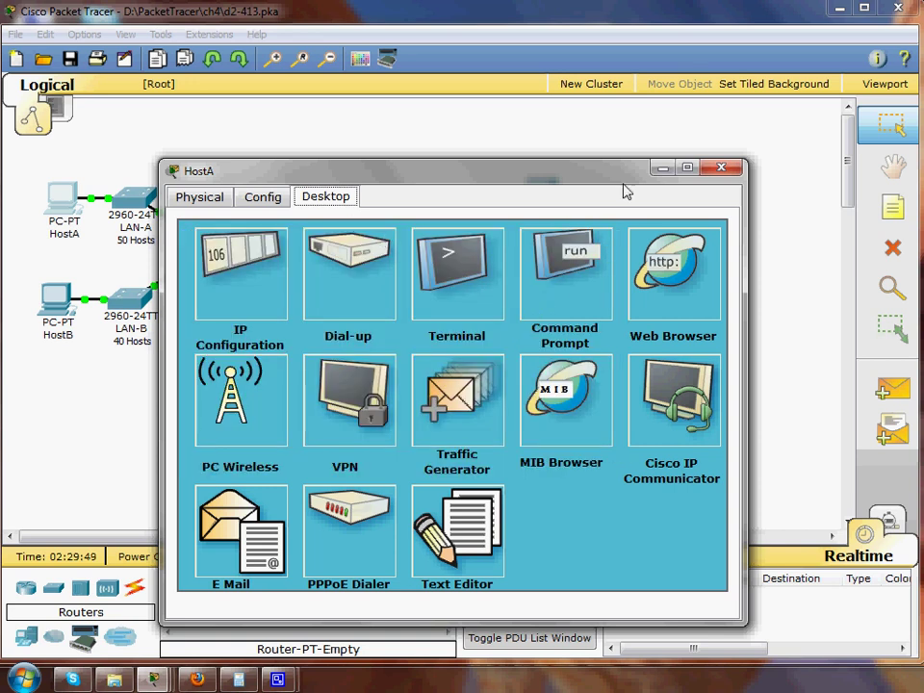
click(721, 167)
- Set HostB to static IP 192.168.1.66, mask 255.255.255.192, gateway 192.168.1.65
click(59, 300)
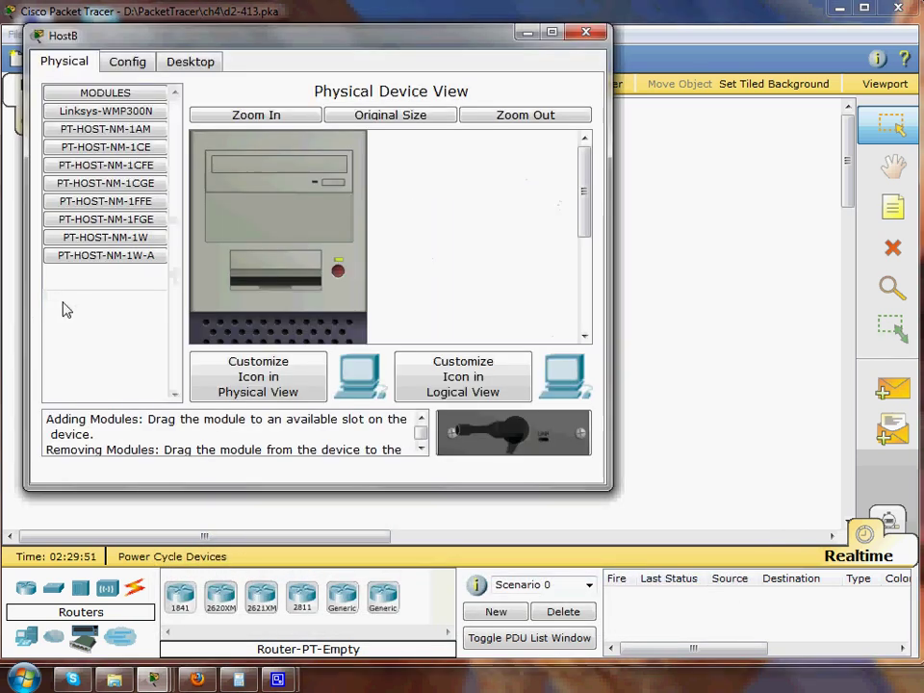
click(196, 63)
click(125, 159)
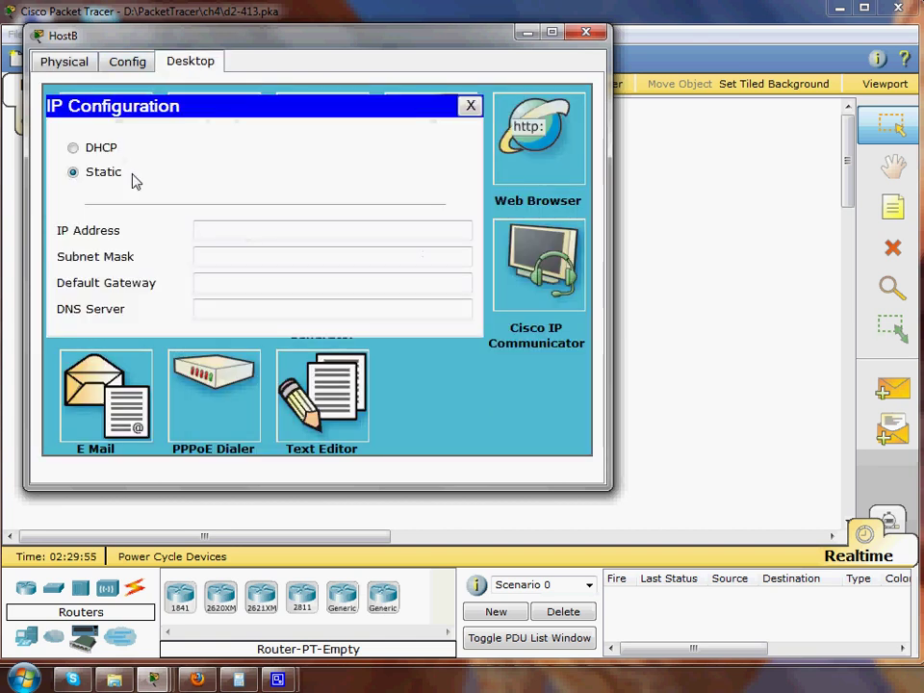
click(270, 234)
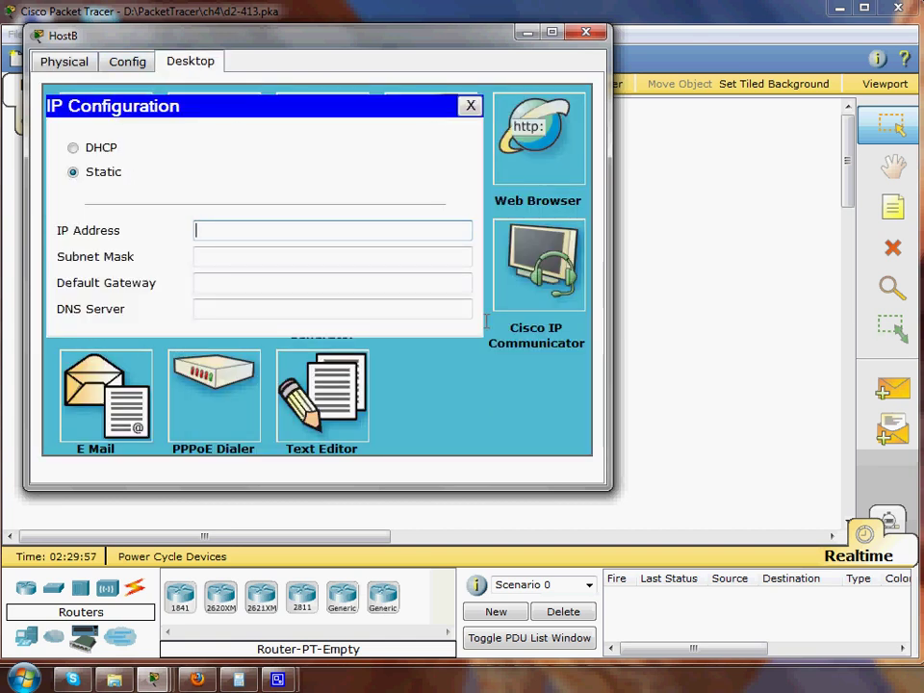
text(192.168.1.66)
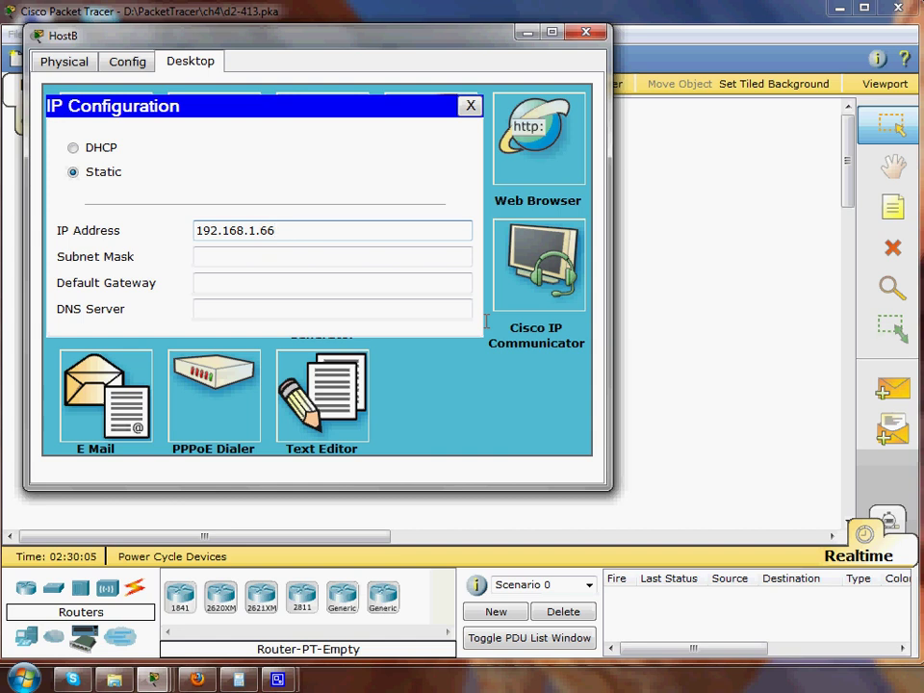
key(Tab)
key(End)
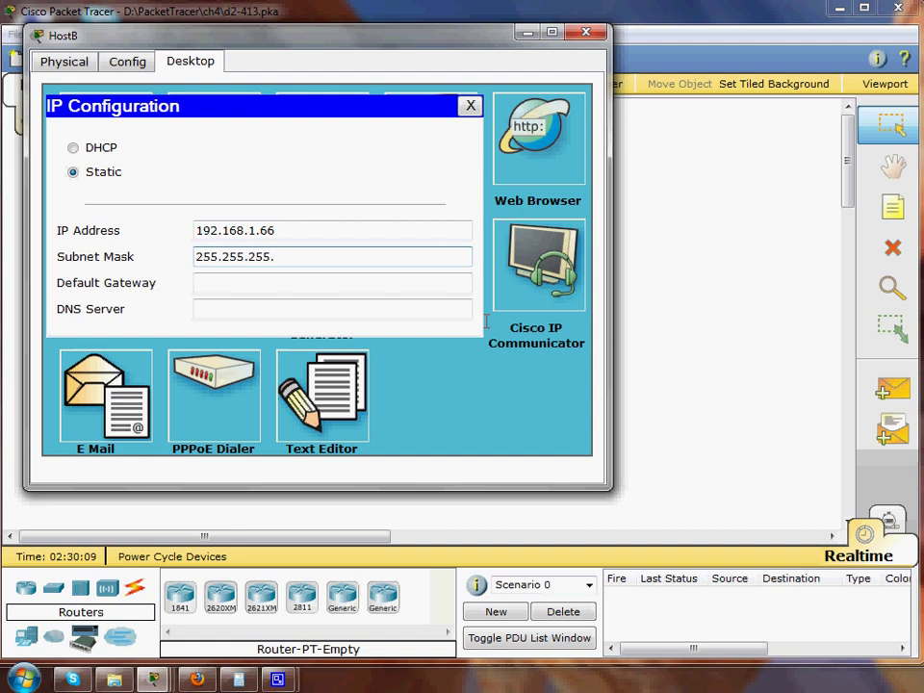
text(192)
key(Tab)
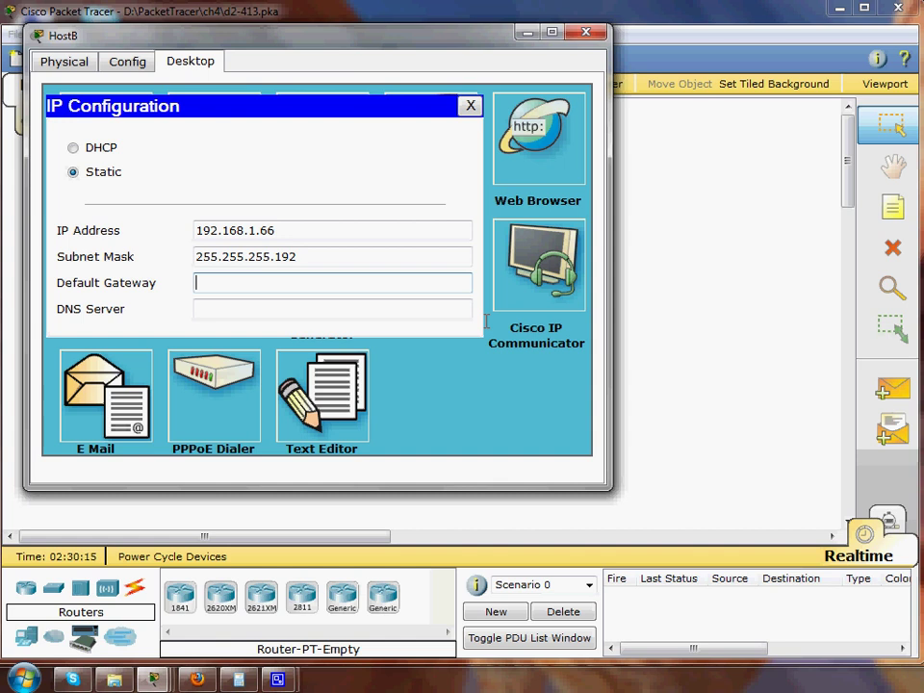
text(192.168)
key(BackSpace)
text(.1.65)
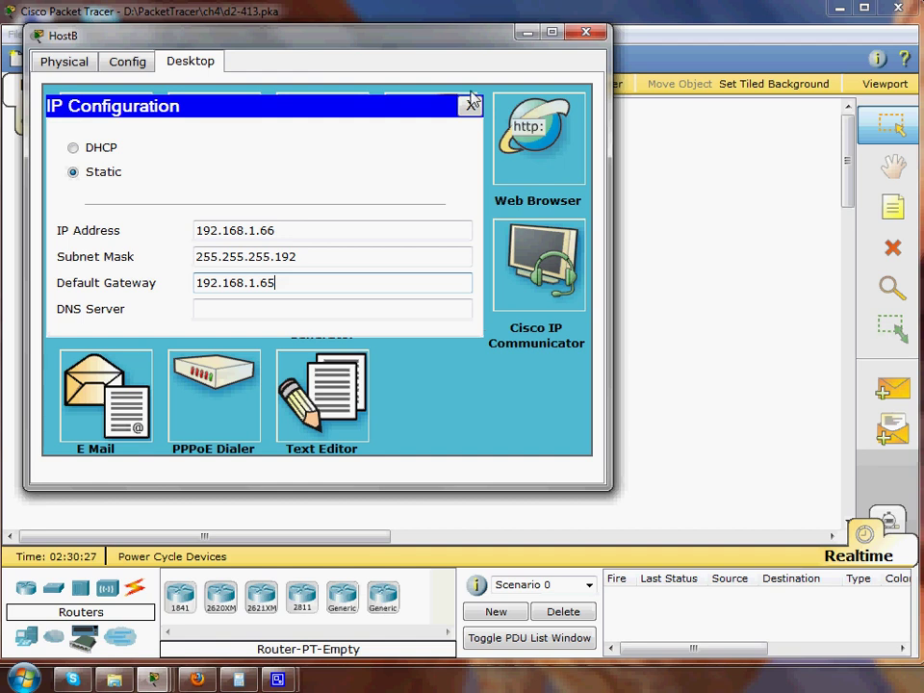
click(470, 105)
- Change HostA's IP address in IP Configuration to 192.168.1.60
click(594, 34)
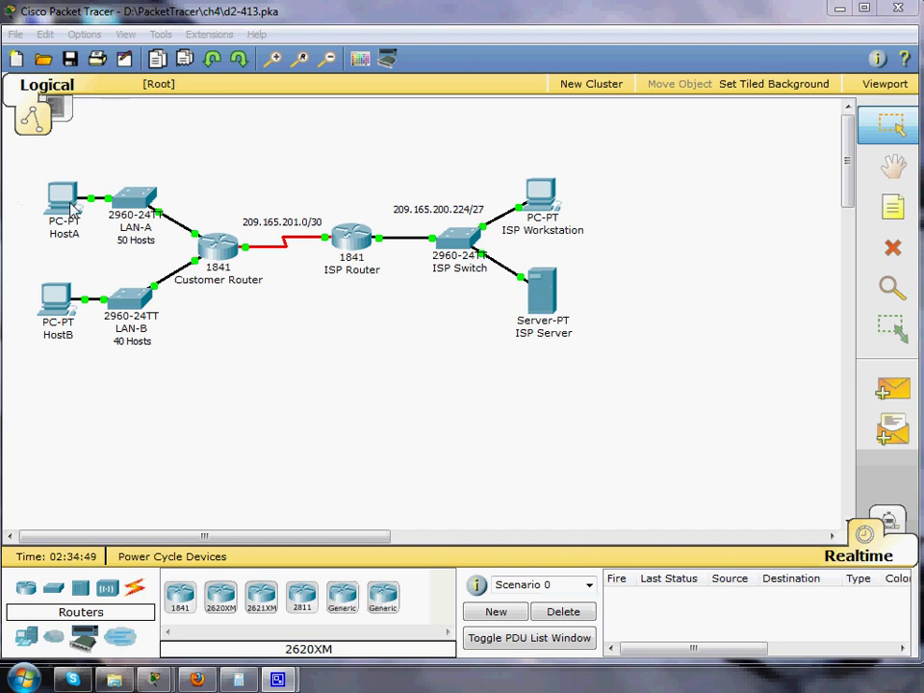
click(72, 207)
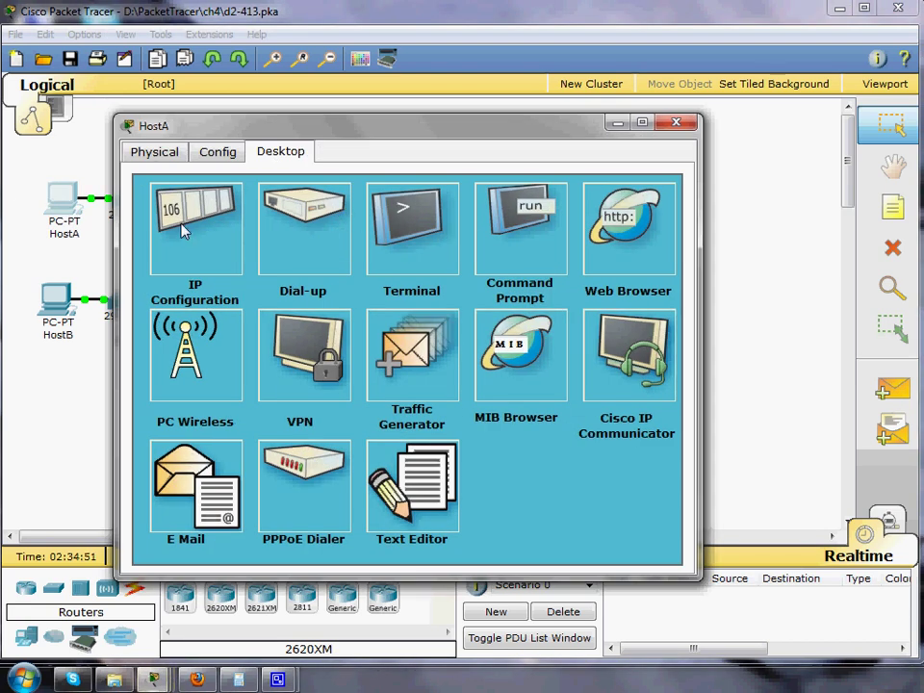
click(183, 231)
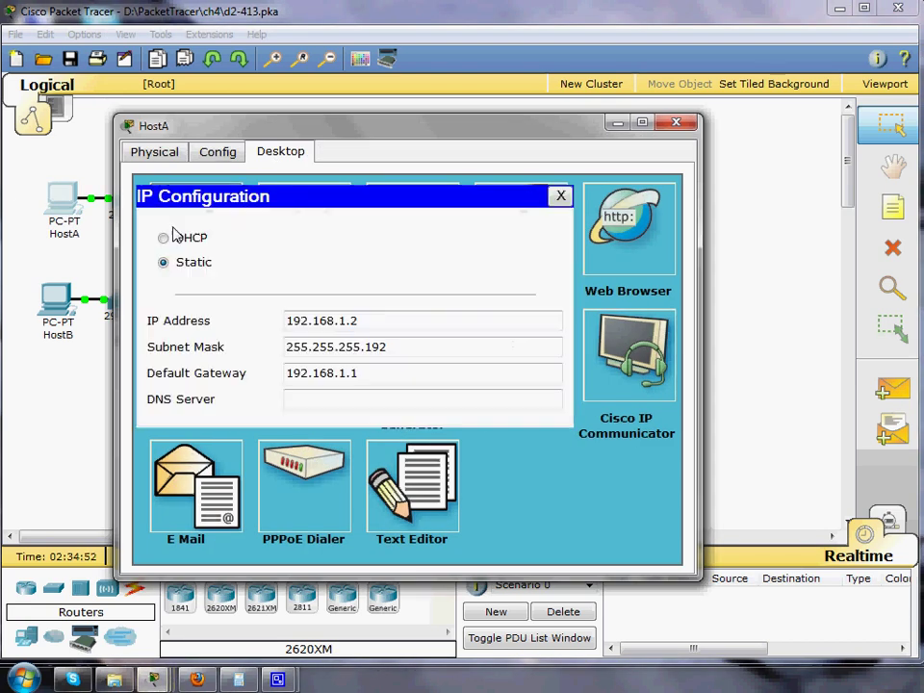
click(383, 321)
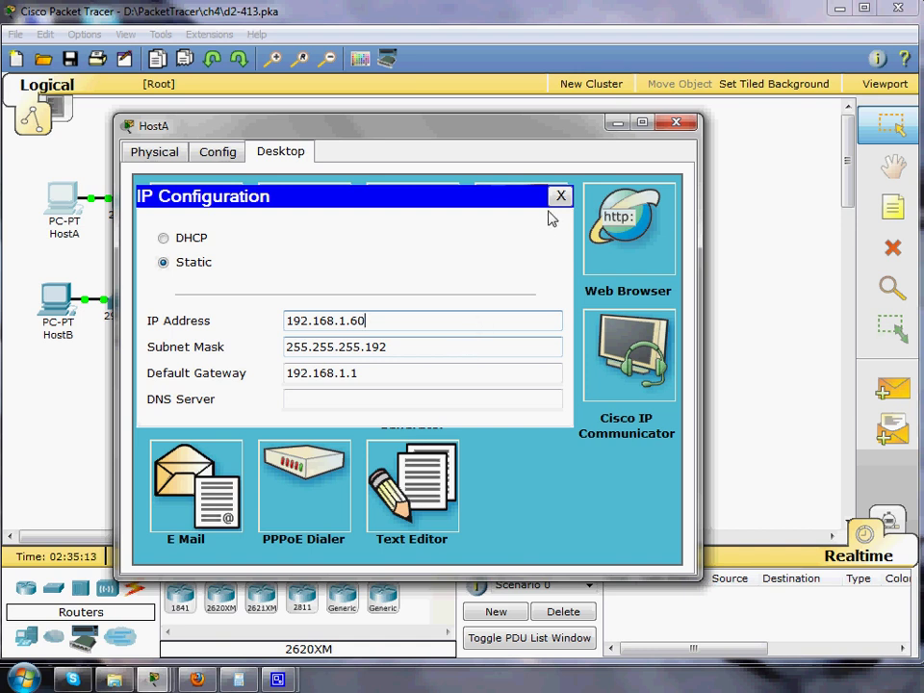
click(560, 196)
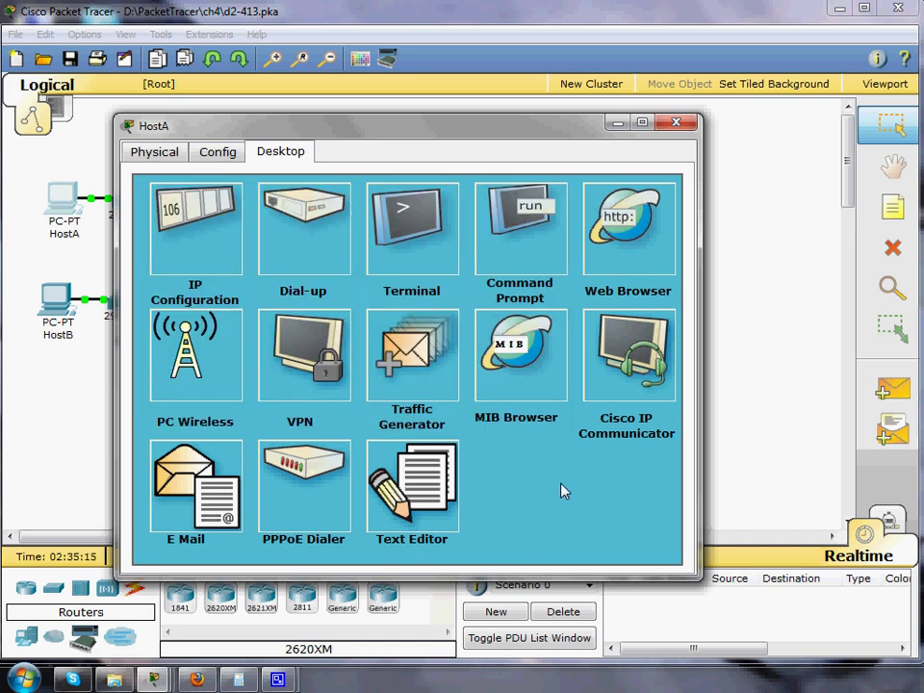
- Change HostB's IP address in IP Configuration to 192.168.1.126
click(683, 124)
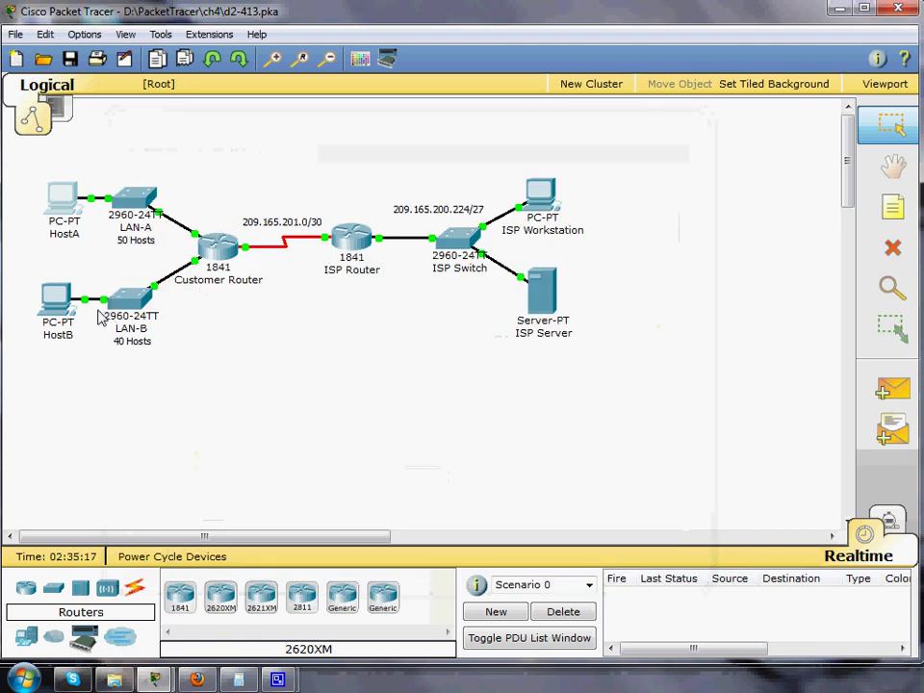
click(57, 304)
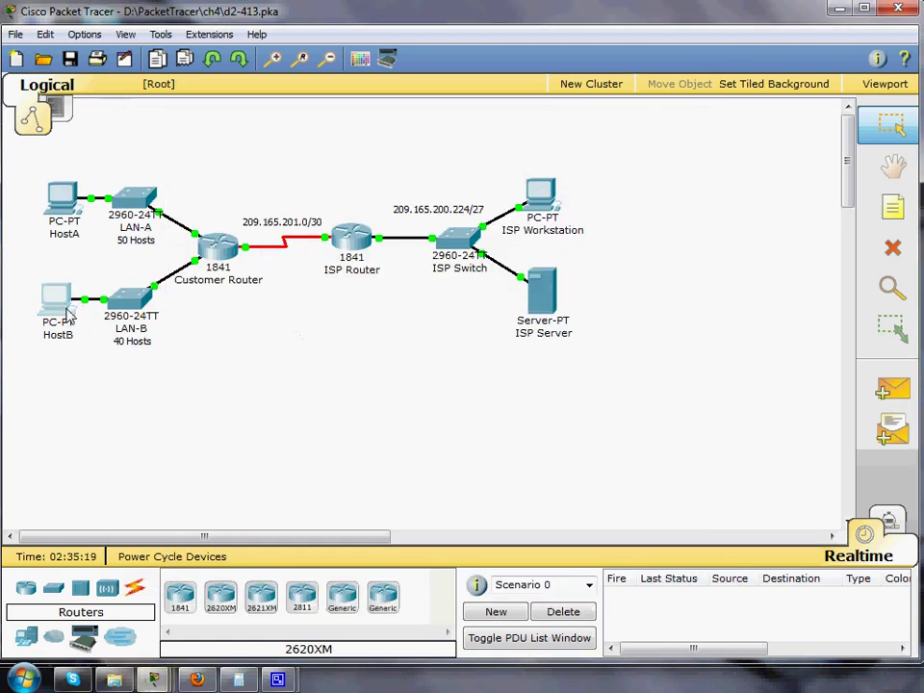
click(62, 310)
click(237, 272)
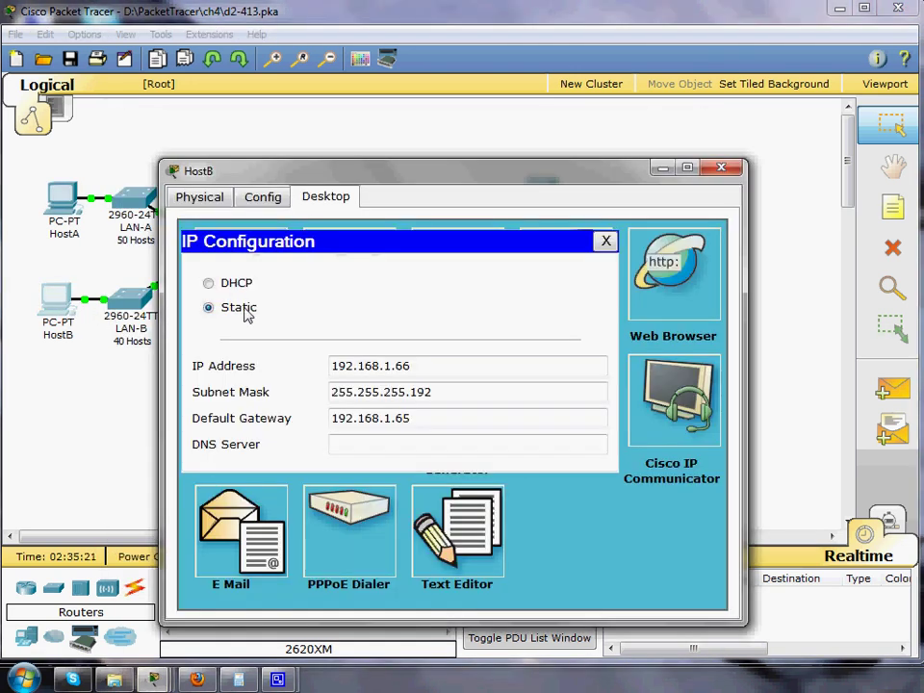
click(453, 396)
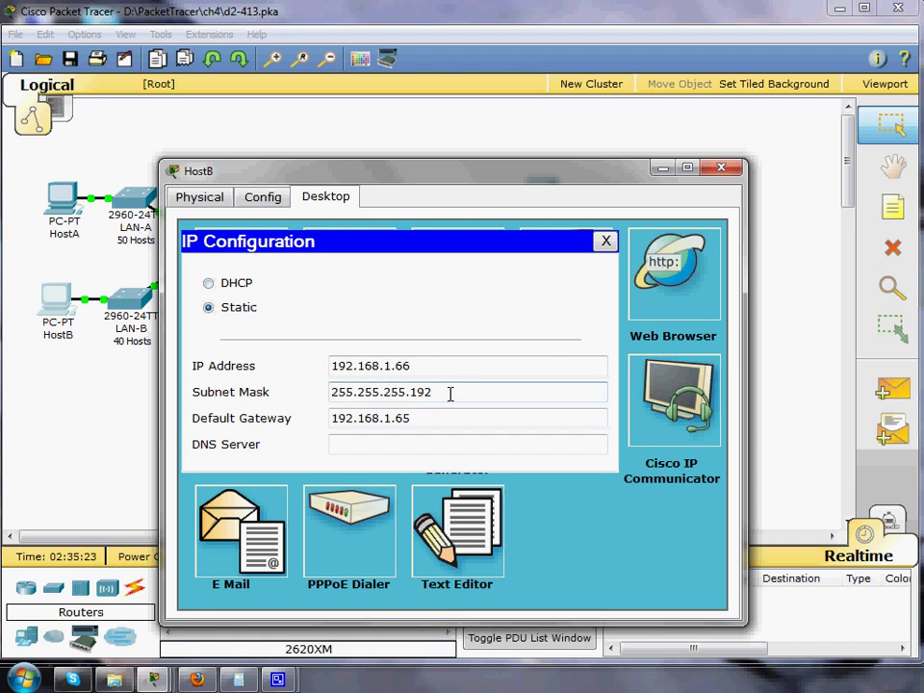
click(430, 367)
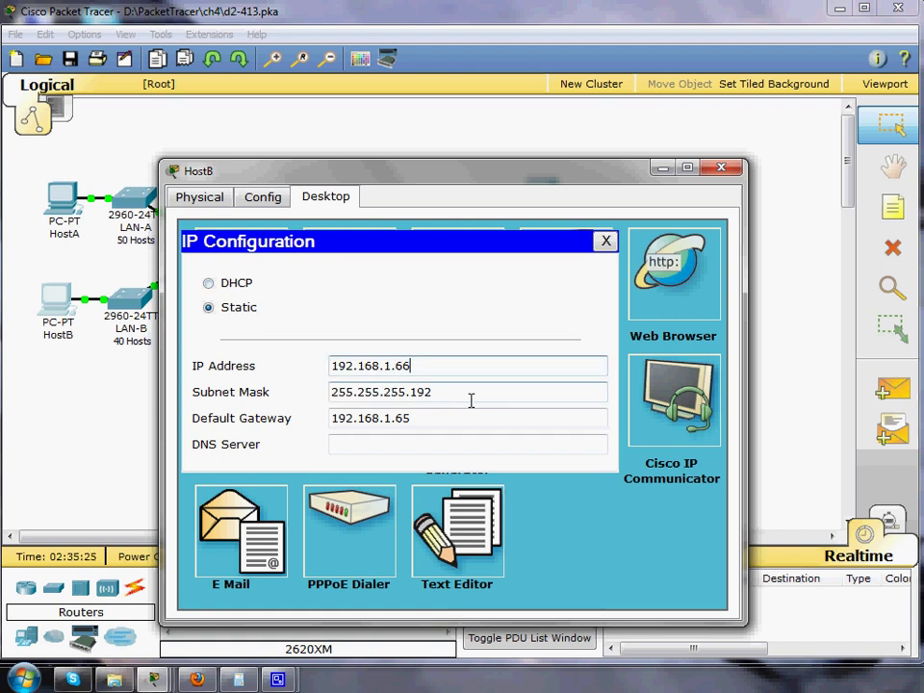
key(BackSpace)
key(BackSpace)
text(2)
click(607, 242)
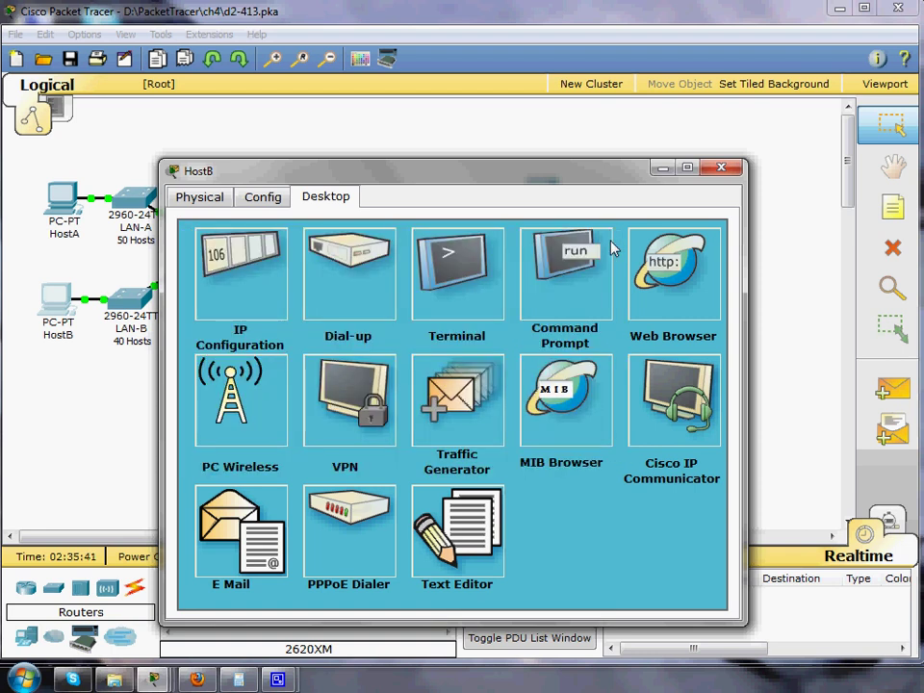
- Review the Assessment Items: 11 of 12 complete, with HostA's IP flagged incorrect
click(720, 167)
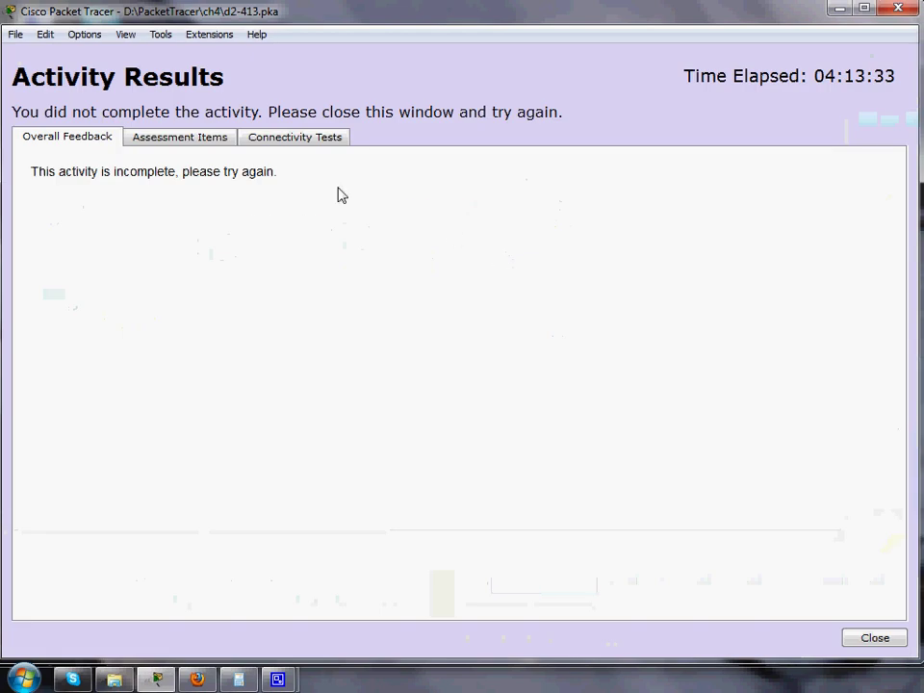
click(154, 141)
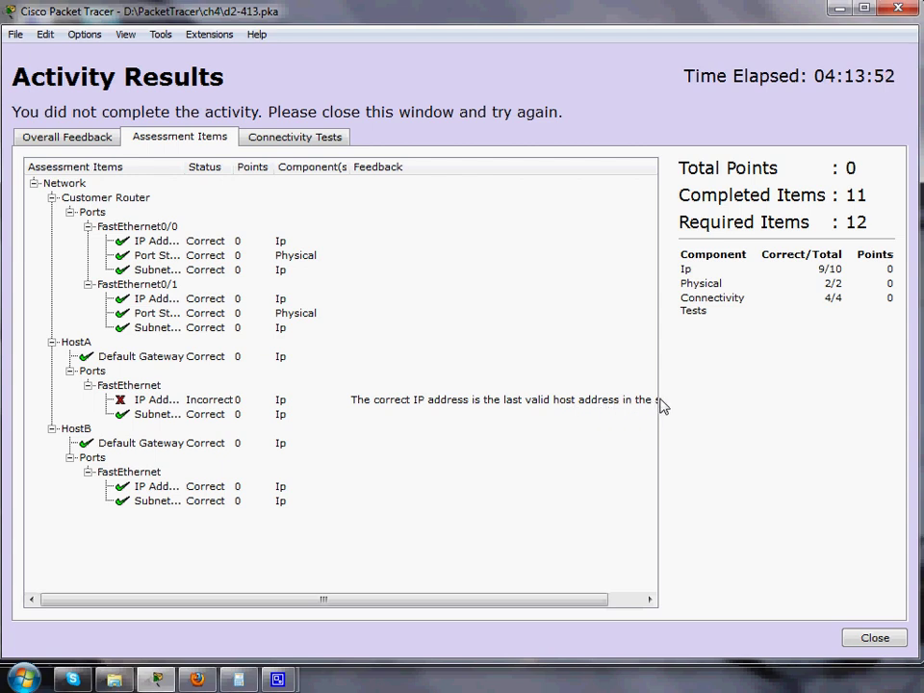
drag(916, 306, 898, 359)
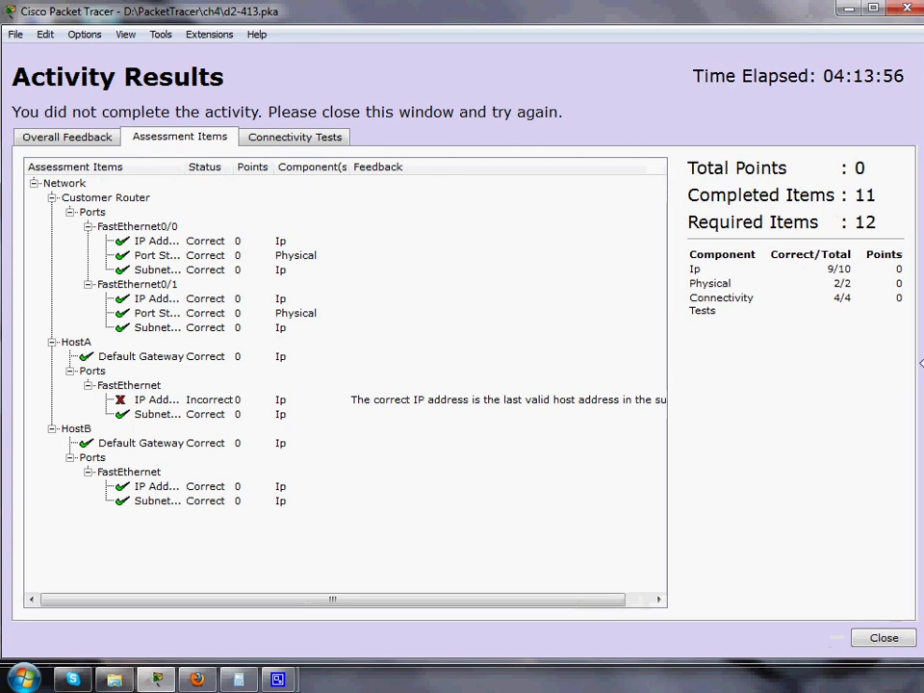
click(905, 8)
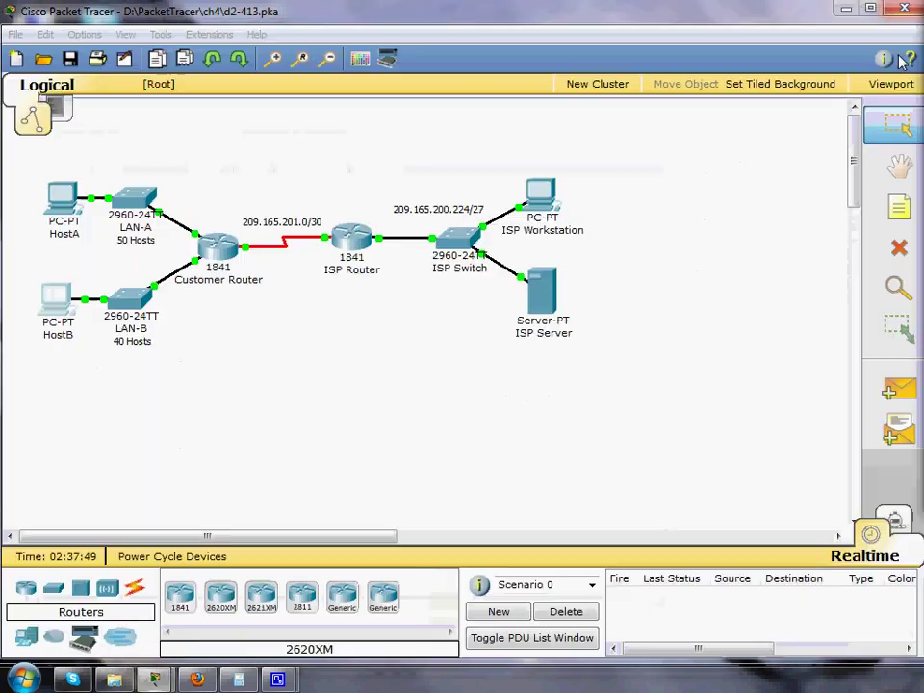
- Change HostA's IP to 192.168.1.61 and recheck the still-incomplete assessment items
click(64, 212)
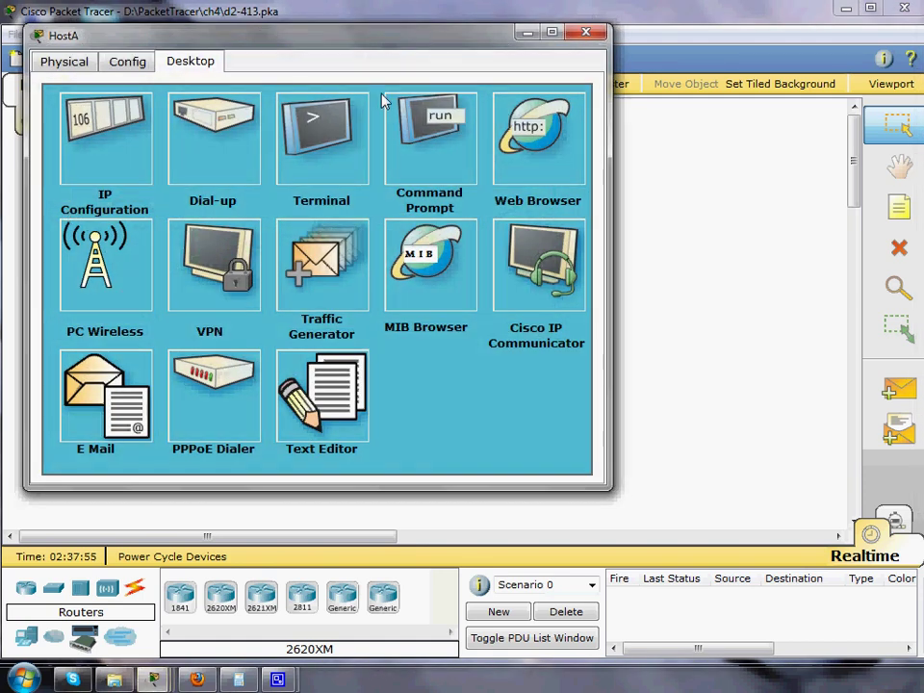
click(91, 146)
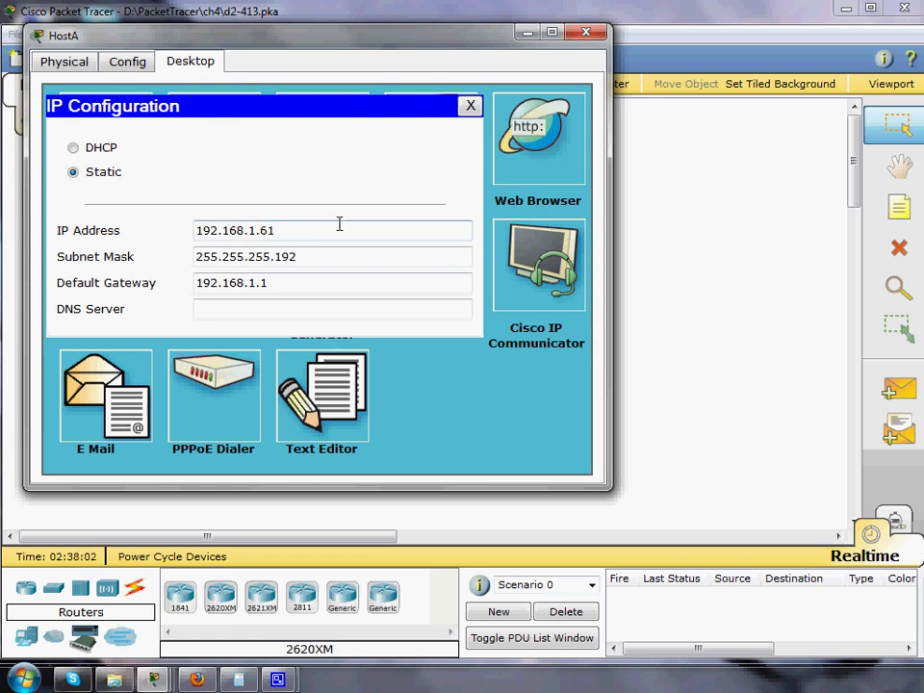
click(470, 105)
click(585, 32)
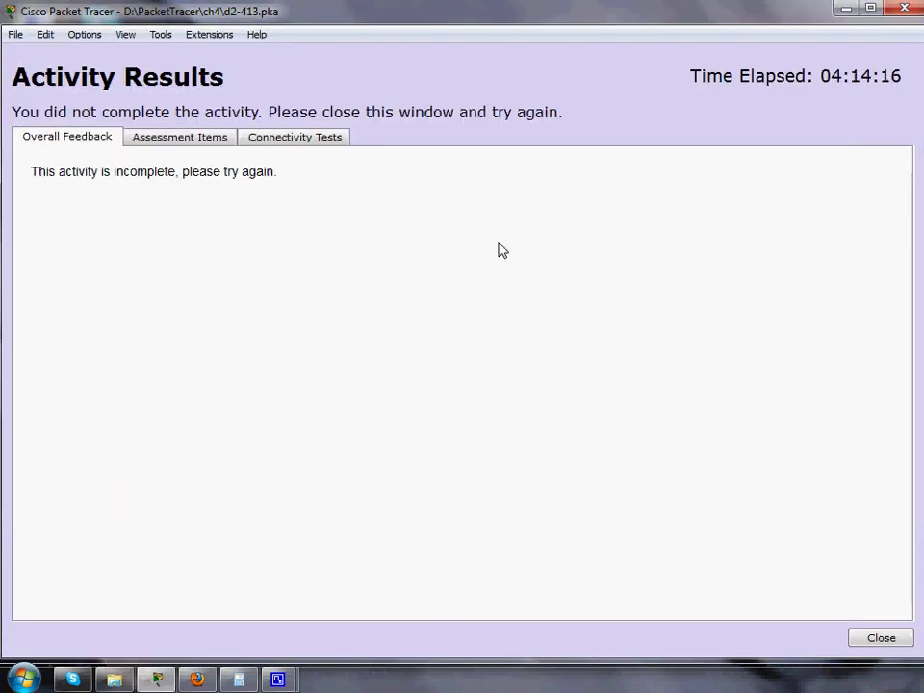
click(190, 138)
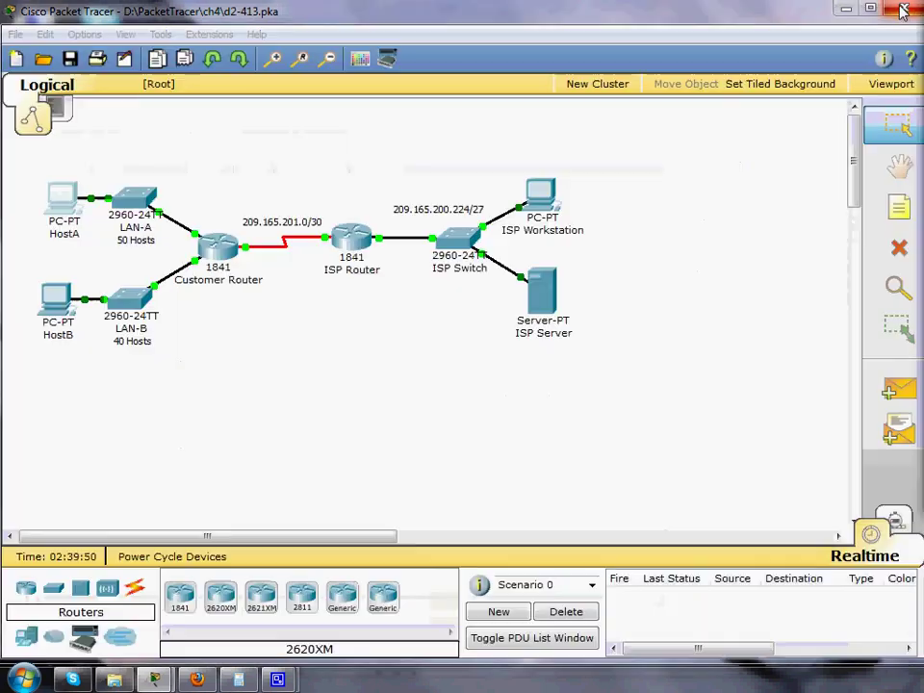
click(903, 9)
- Change HostA's IP address to 192.168.1.62, completing the activity
click(69, 200)
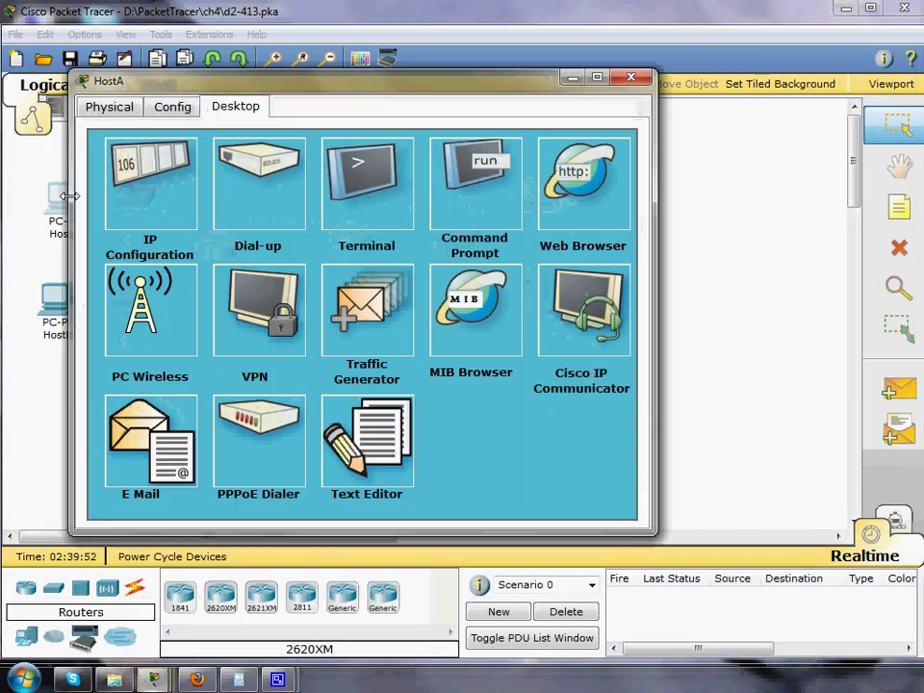
click(179, 202)
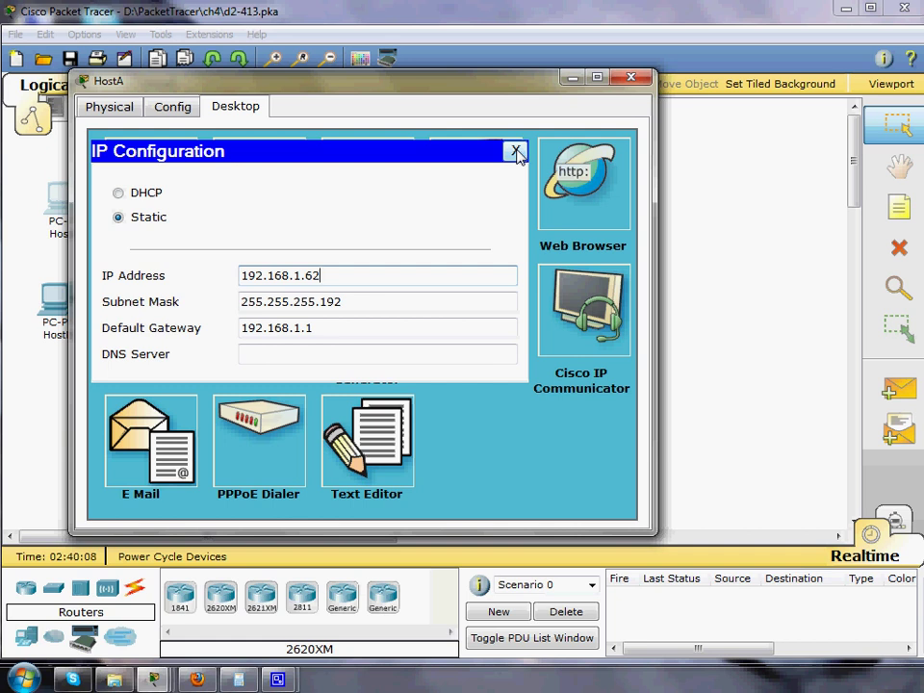
click(516, 152)
click(631, 77)
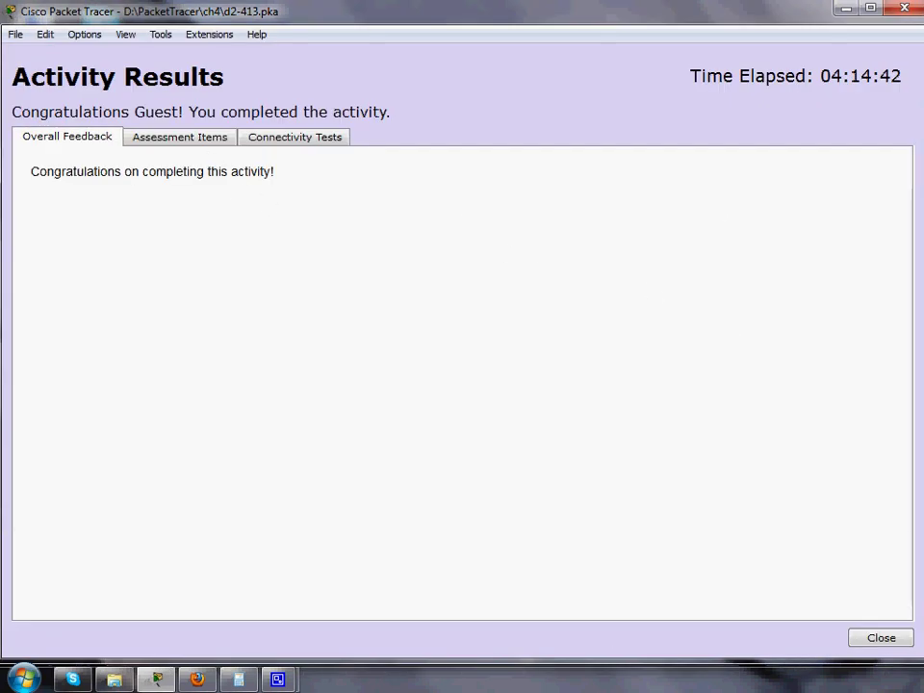
- Dismiss the Activity Results window to show the completed network topology again
click(904, 7)
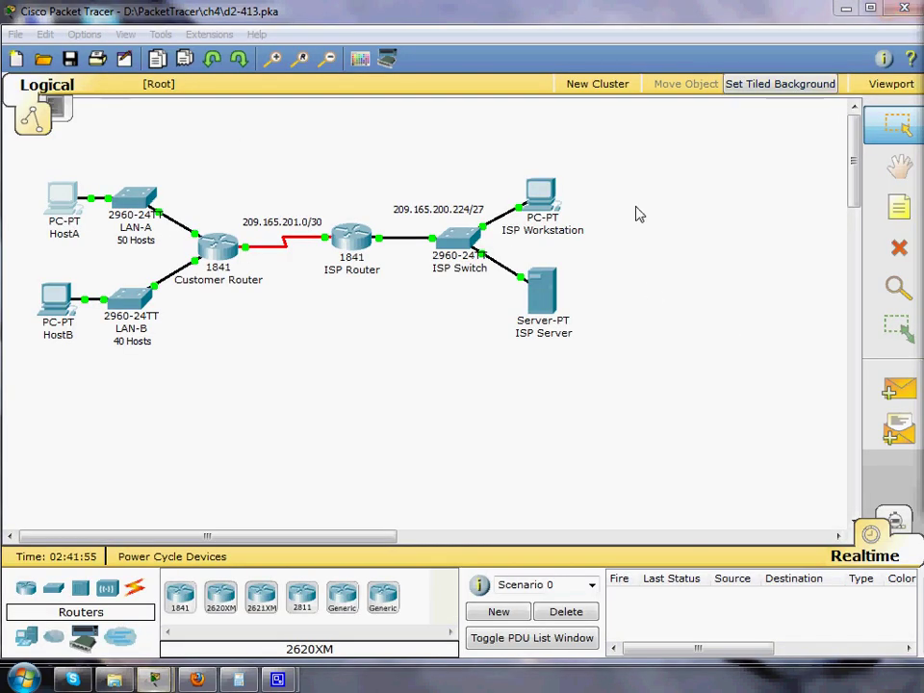